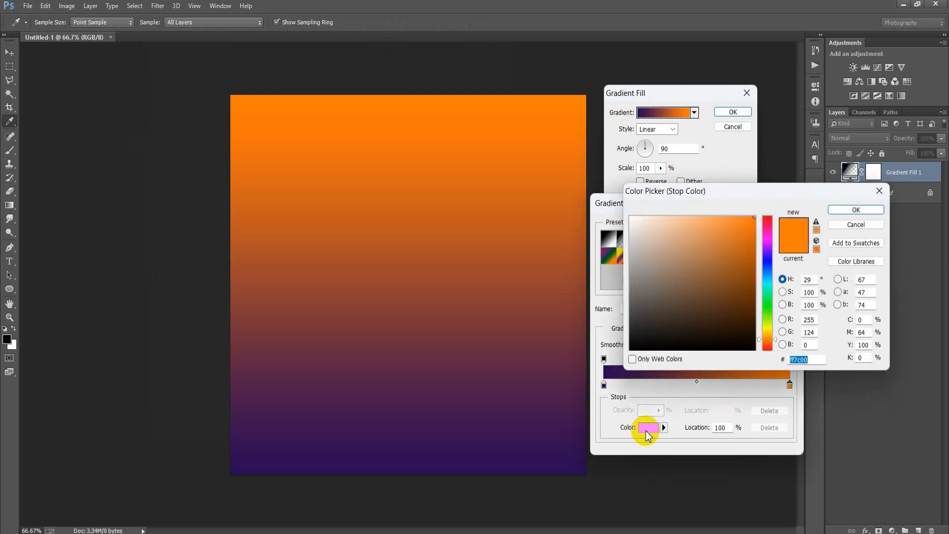
Step: Set the gradient's end colour stop at 100% to AE4749
text(AE4)
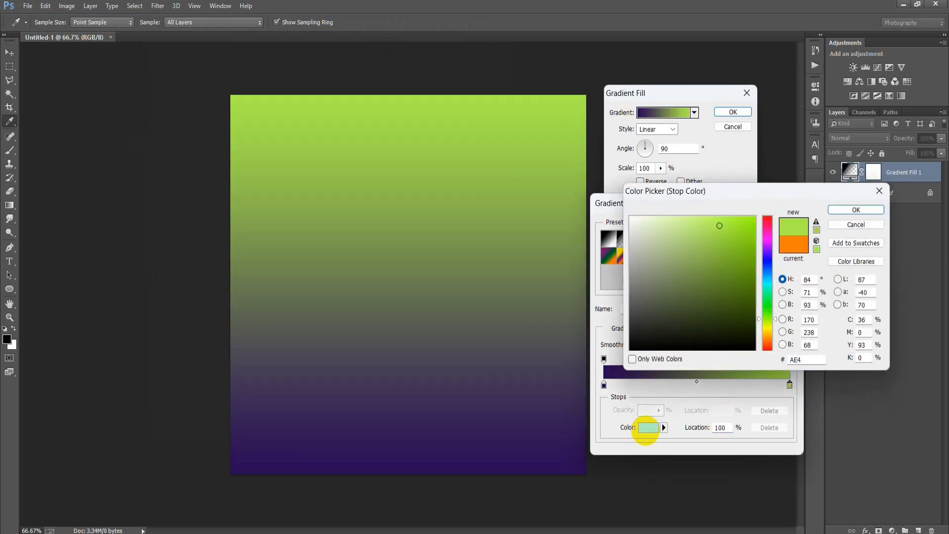
text(74)
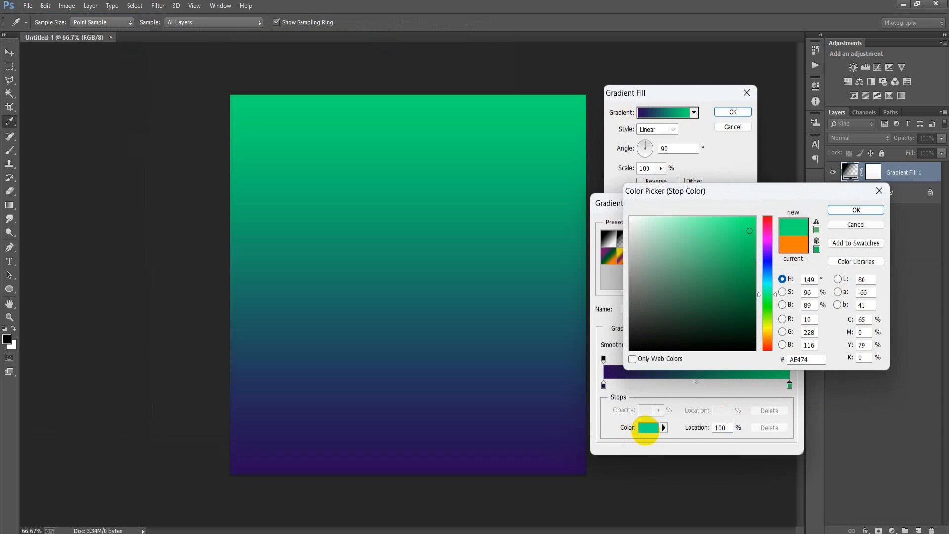
text(9)
click(855, 209)
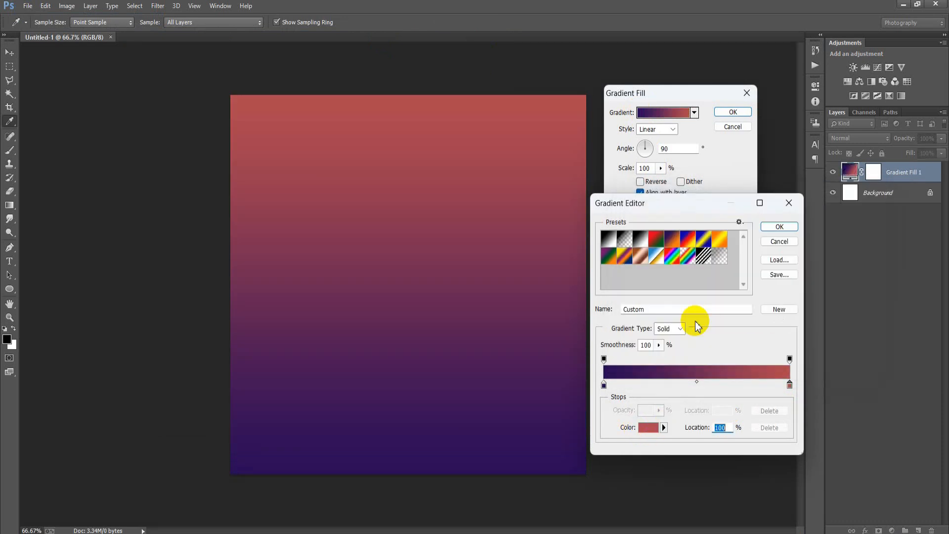
Step: Set the gradient's start colour stop at 0% to E76972 and accept the edited gradient
click(604, 384)
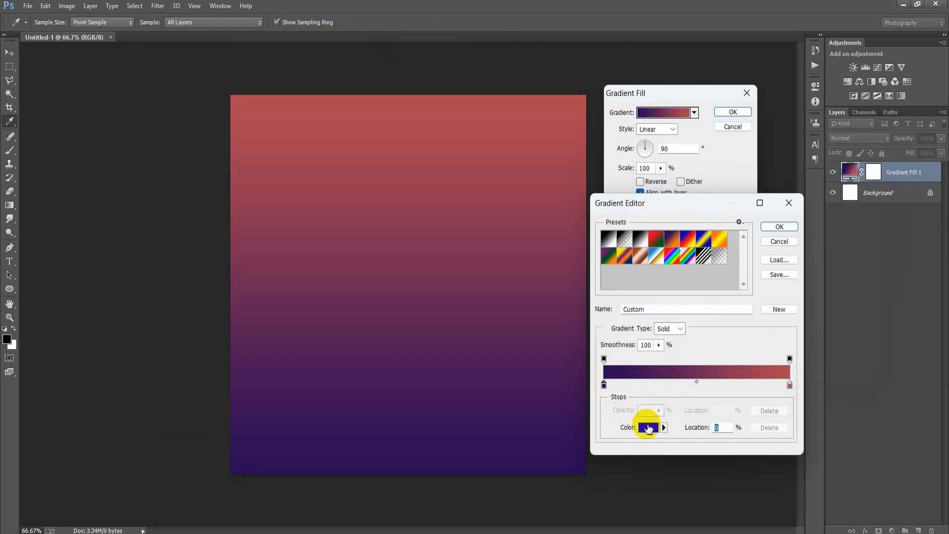
click(648, 428)
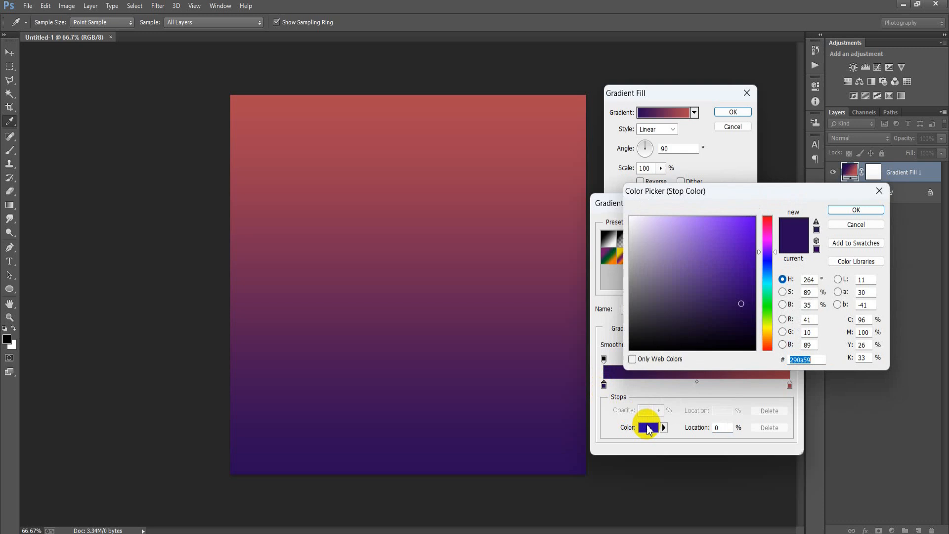
text(E76973)
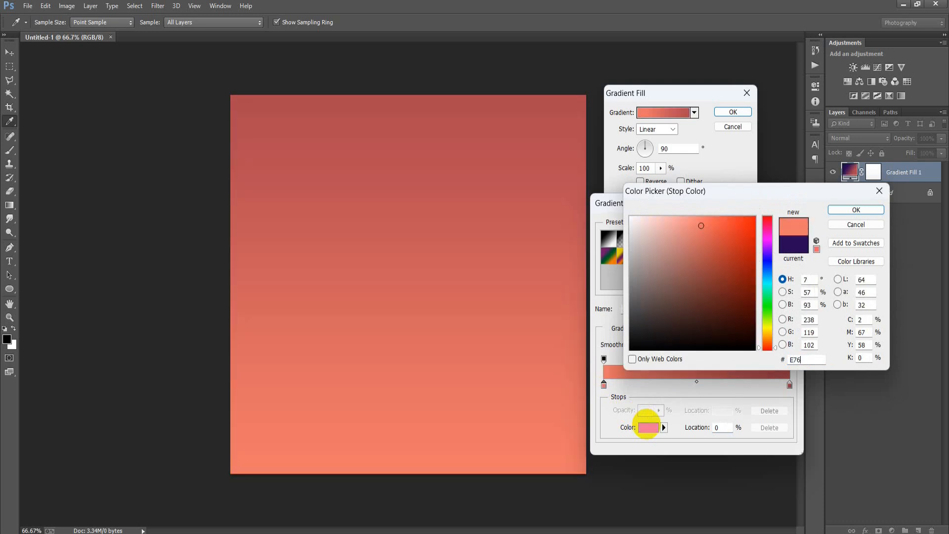
key(BackSpace)
text(2)
click(837, 213)
click(772, 222)
Step: Change the gradient fill's style to Radial, enlarge its scale slightly and apply the fill
click(671, 130)
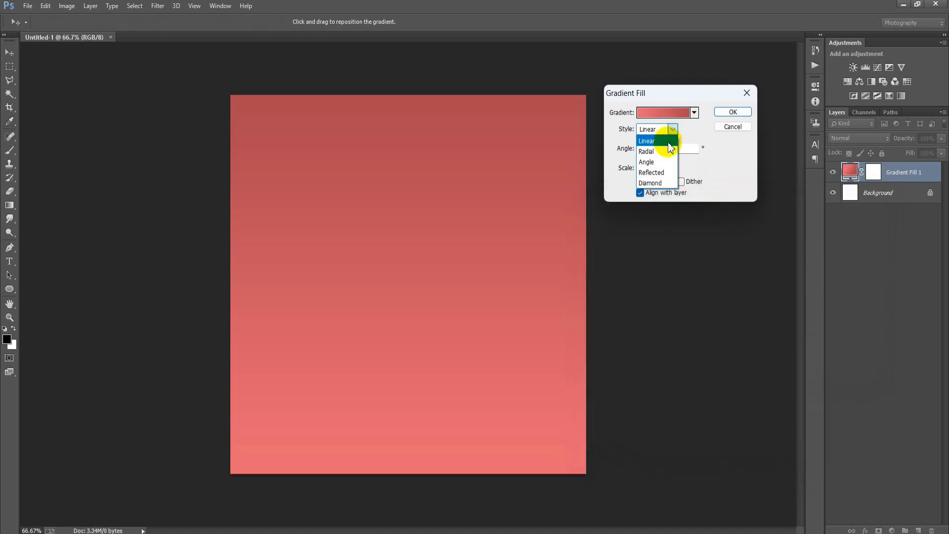
click(647, 151)
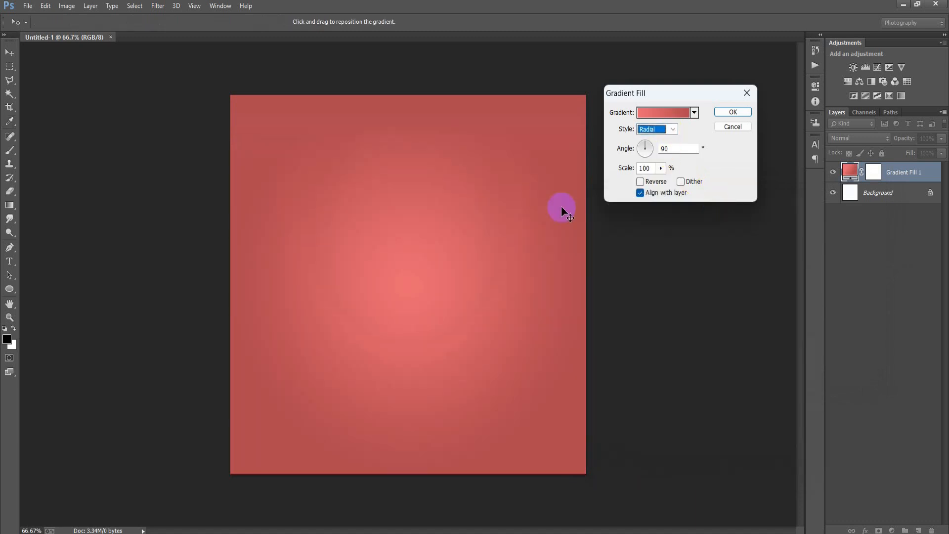
click(661, 168)
drag(663, 184, 665, 183)
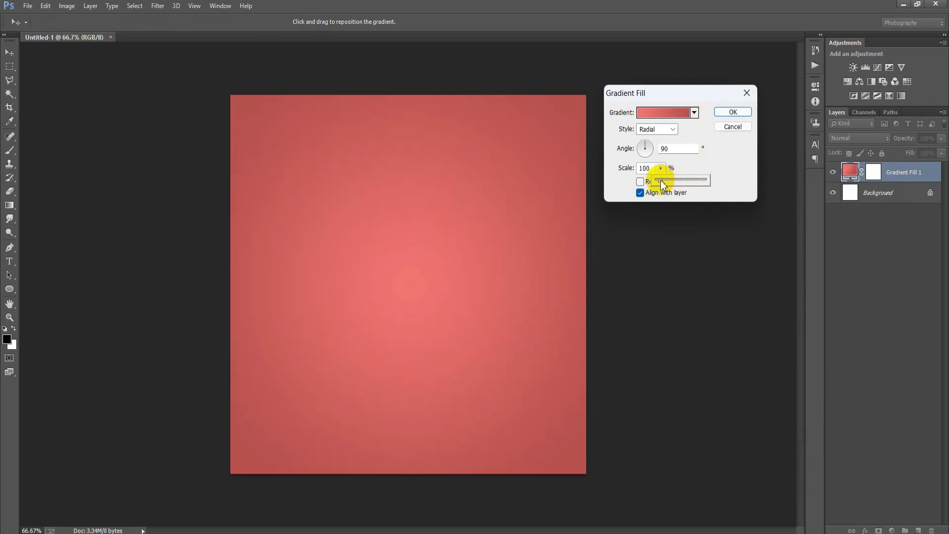
click(719, 117)
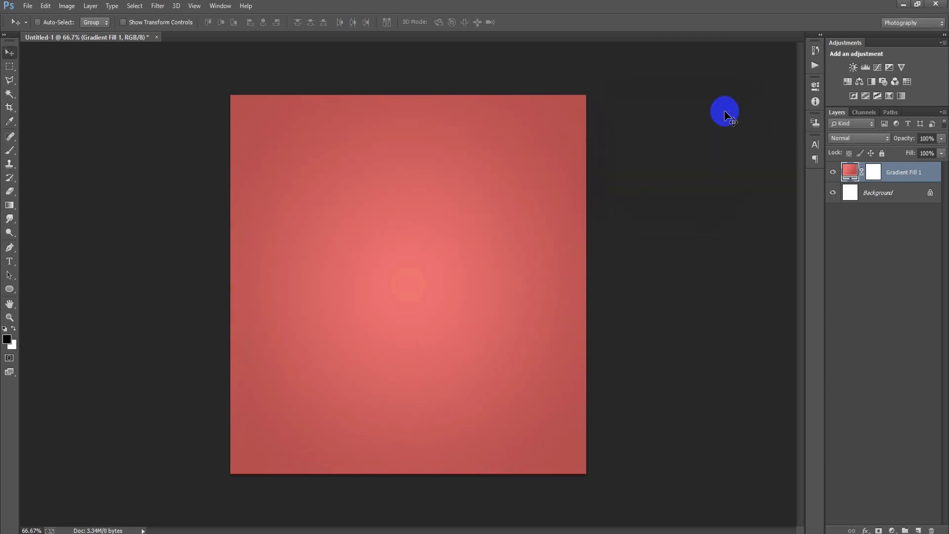
Step: Group the gradient fill layer, collapse the group and add an empty layer above it
key(ctrl+g)
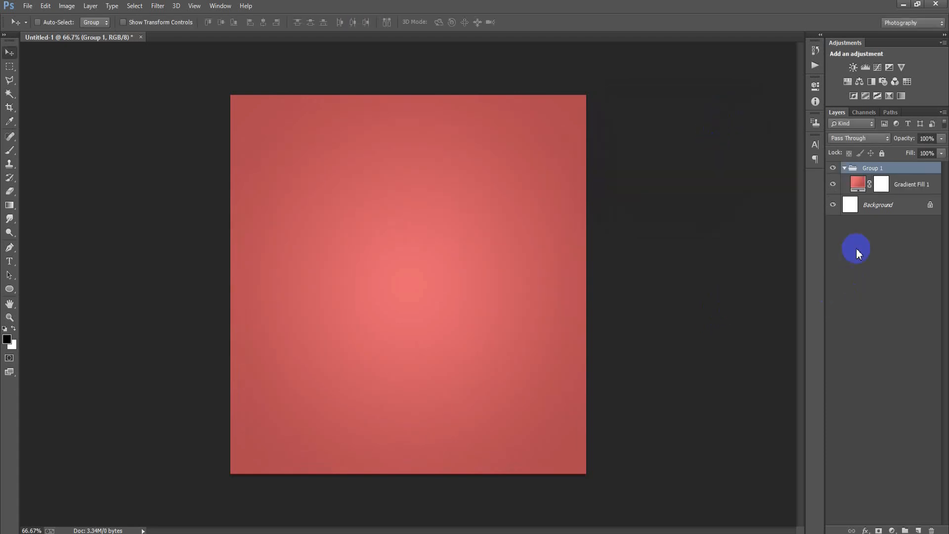
click(844, 169)
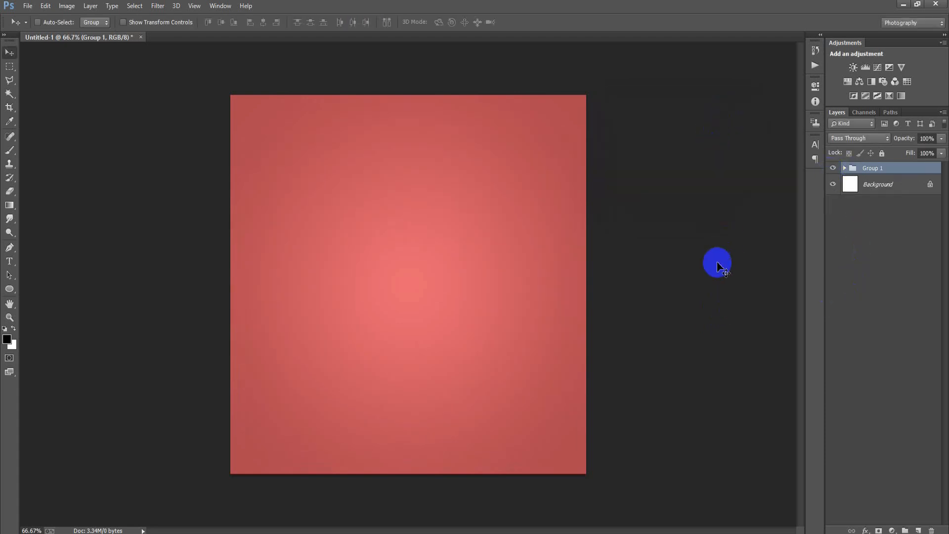
click(918, 530)
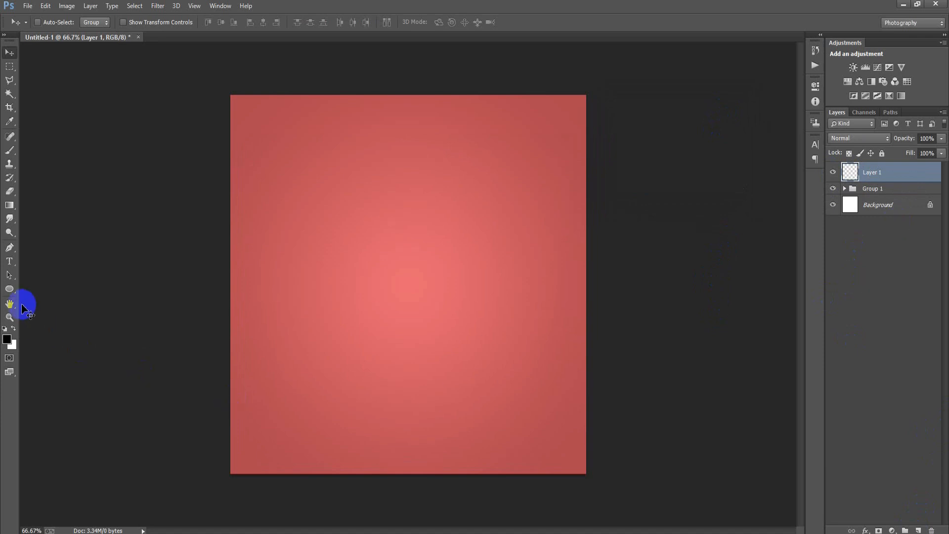
Step: Draw a circle about 384 px in diameter just below the canvas centre and remove its stroke
click(14, 295)
click(49, 313)
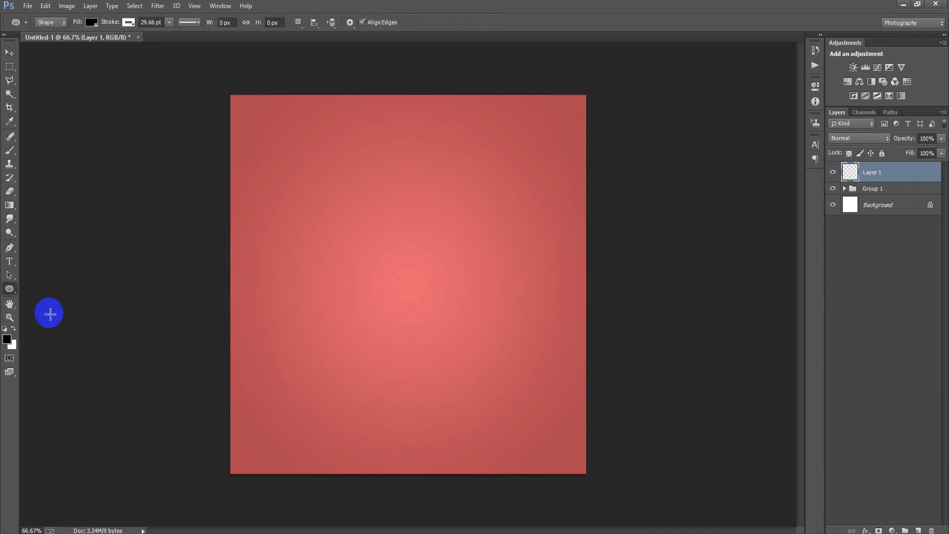
drag(354, 252, 481, 435)
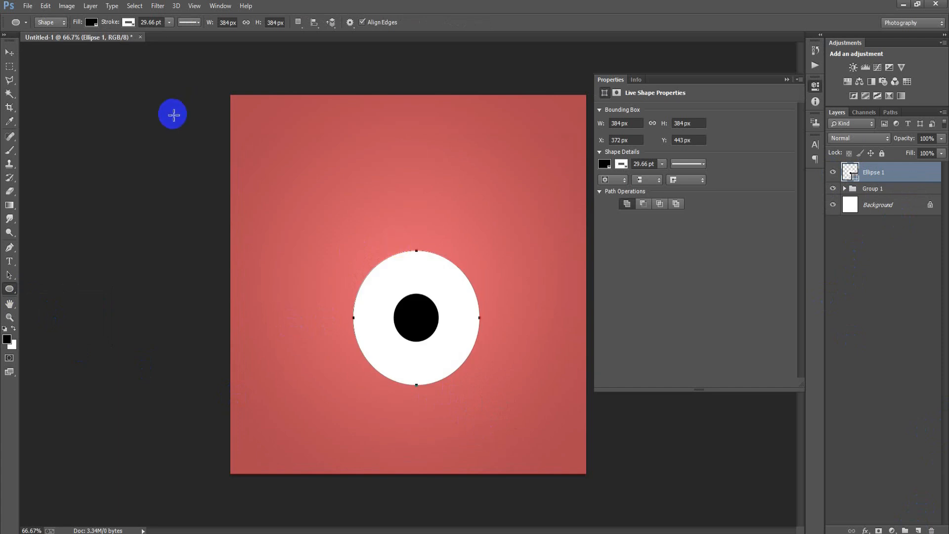
click(622, 165)
click(612, 187)
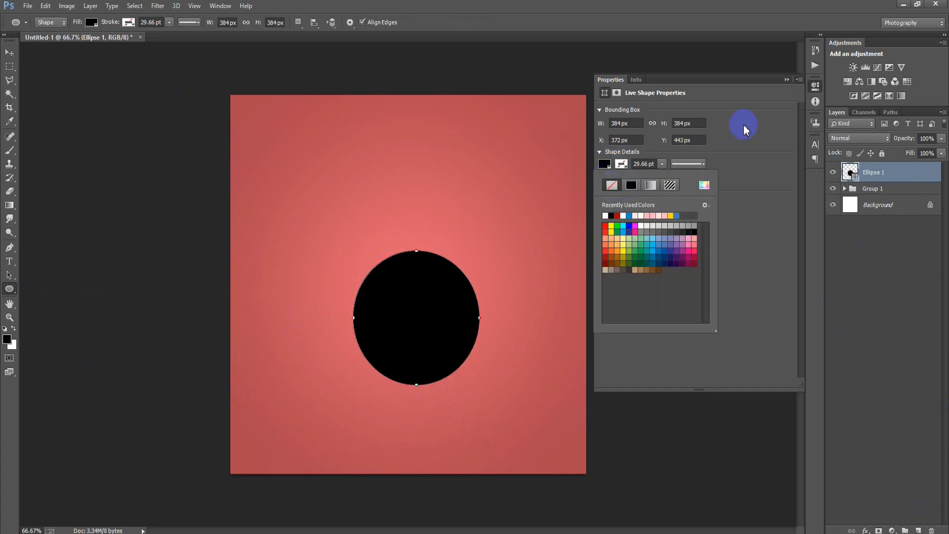
click(786, 85)
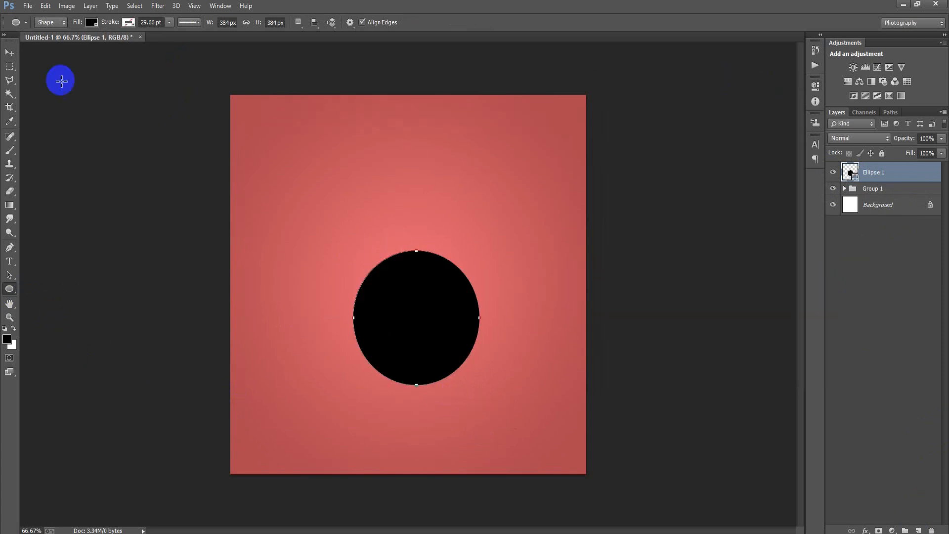
Step: Set the circle's fill colour to FE7681
click(9, 52)
double_click(849, 172)
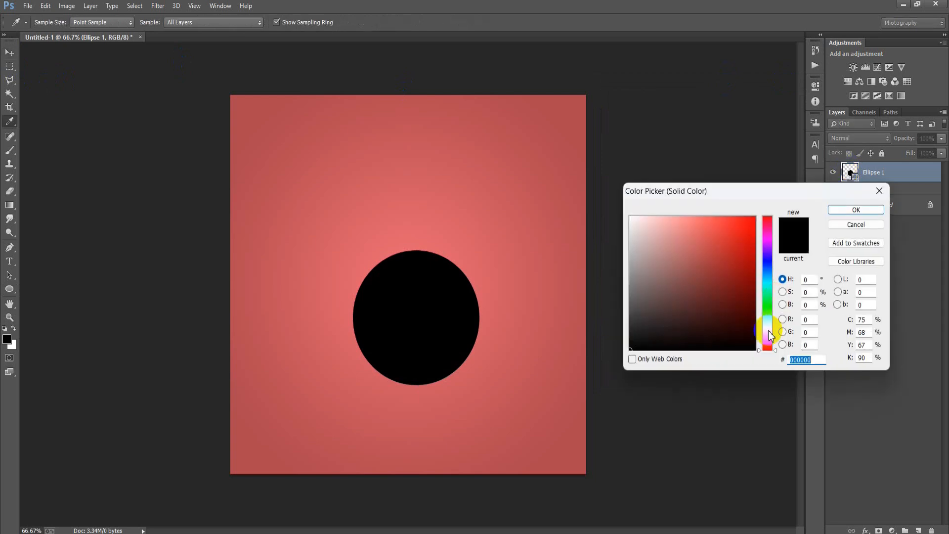
click(781, 364)
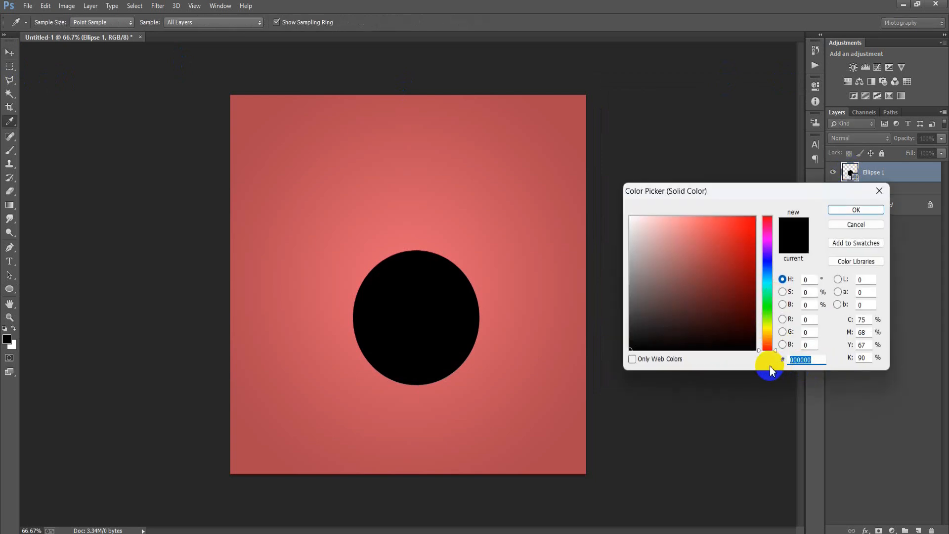
text(FE)
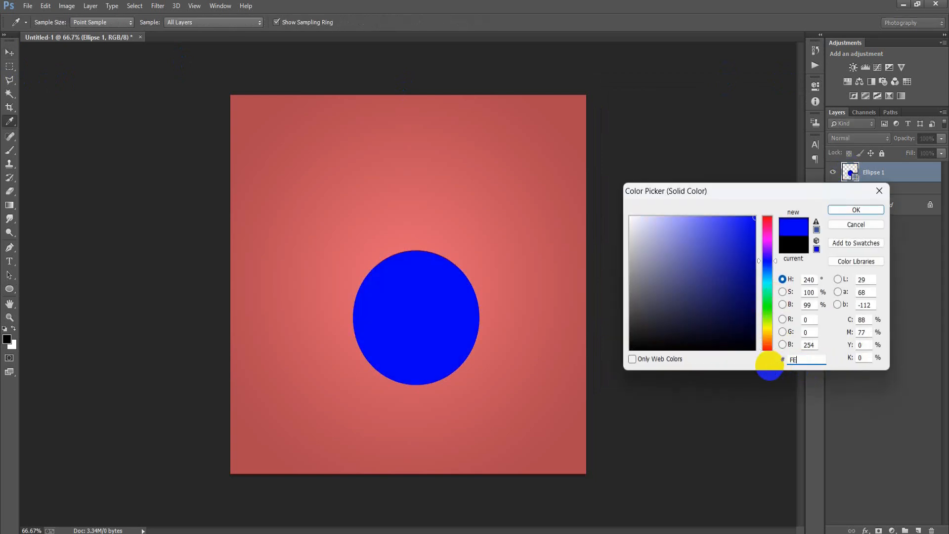
text(7681)
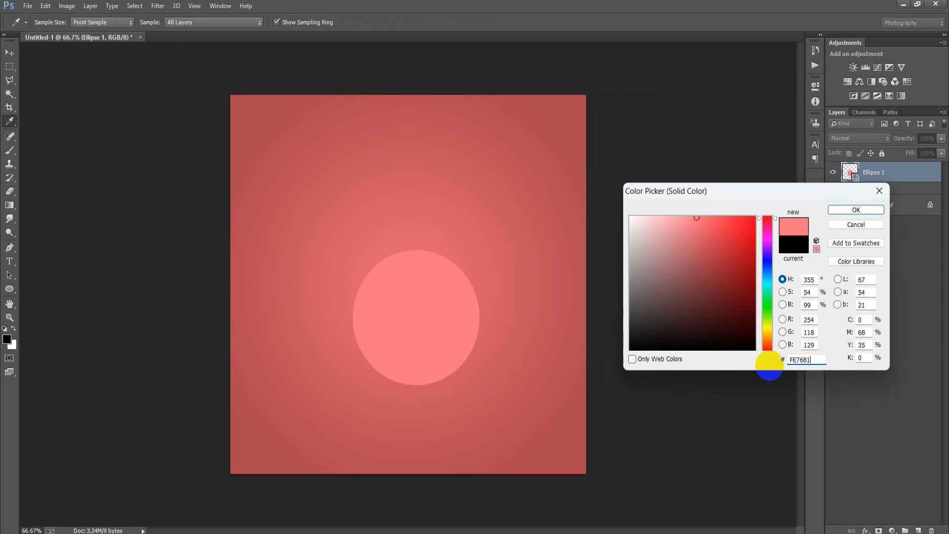
click(849, 209)
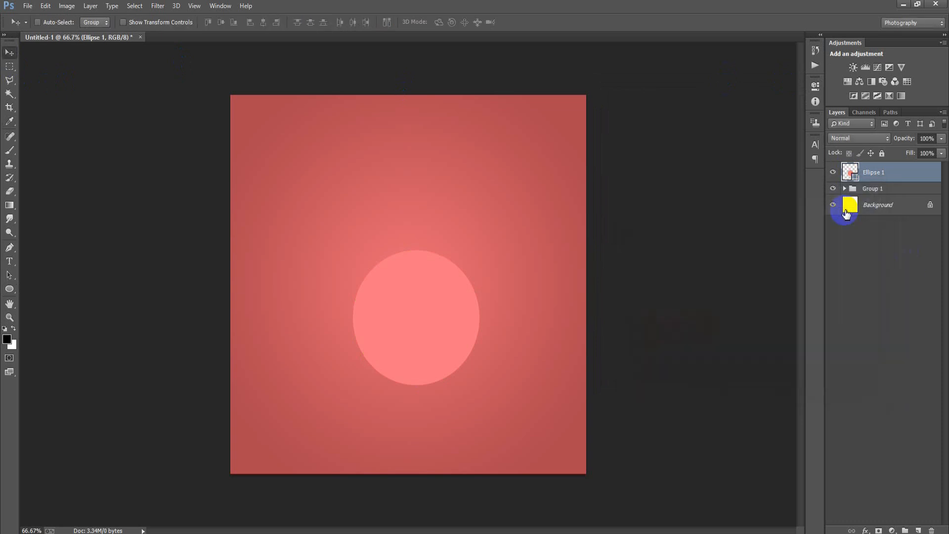
Step: Align the circle horizontally to the centre of the background and rasterize its layer
ctrl+click(890, 205)
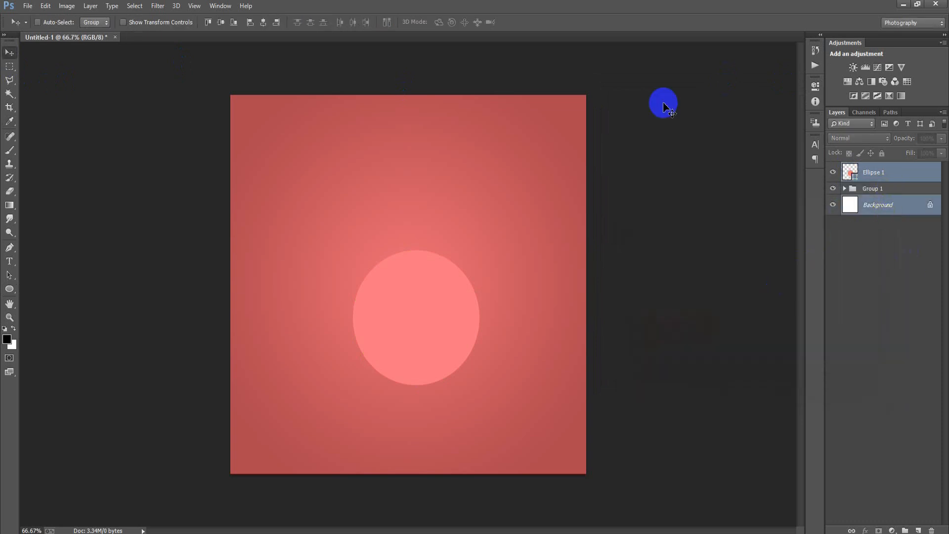
click(263, 22)
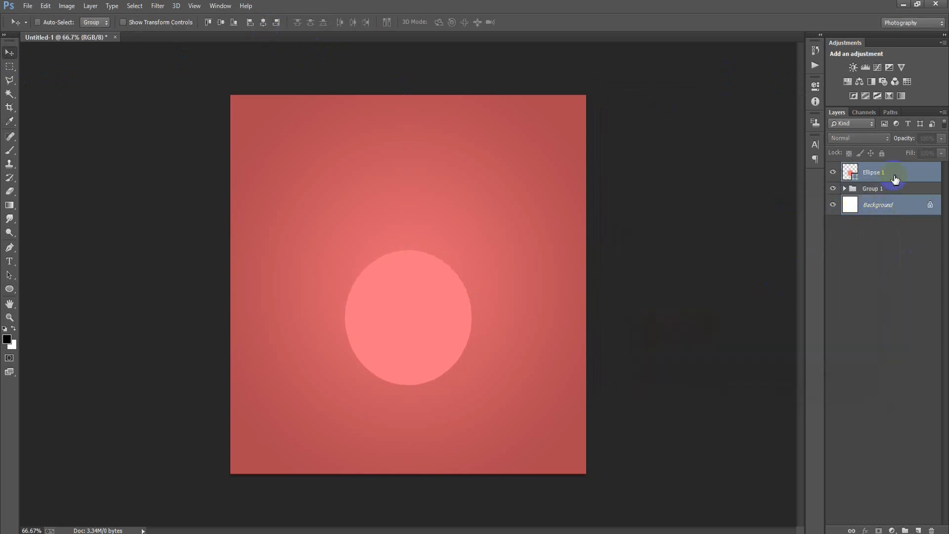
click(892, 174)
right_click(892, 174)
click(670, 175)
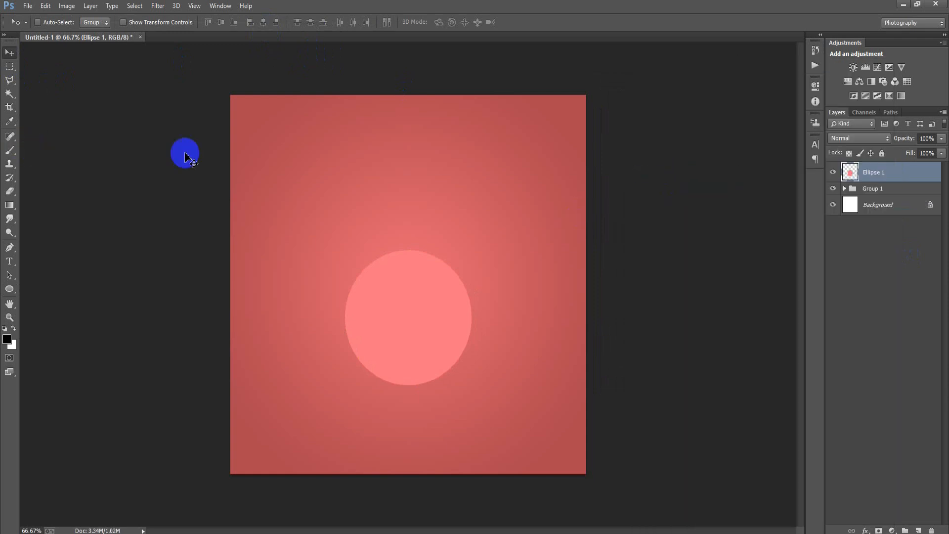
Step: Delete the upper part of the circle with a rectangular selection to leave a bowl shape, and deselect
click(9, 66)
drag(152, 123, 595, 305)
key(Delete)
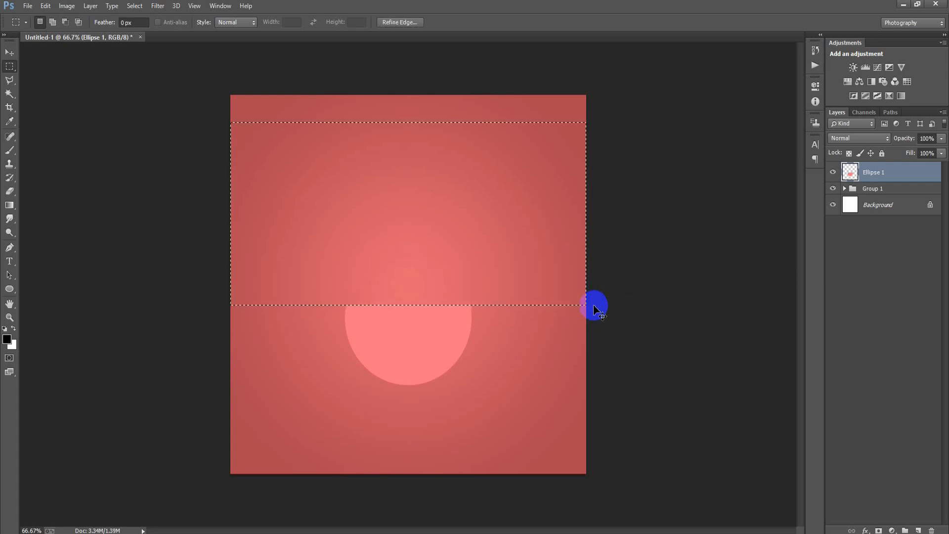
key(ctrl+d)
click(9, 52)
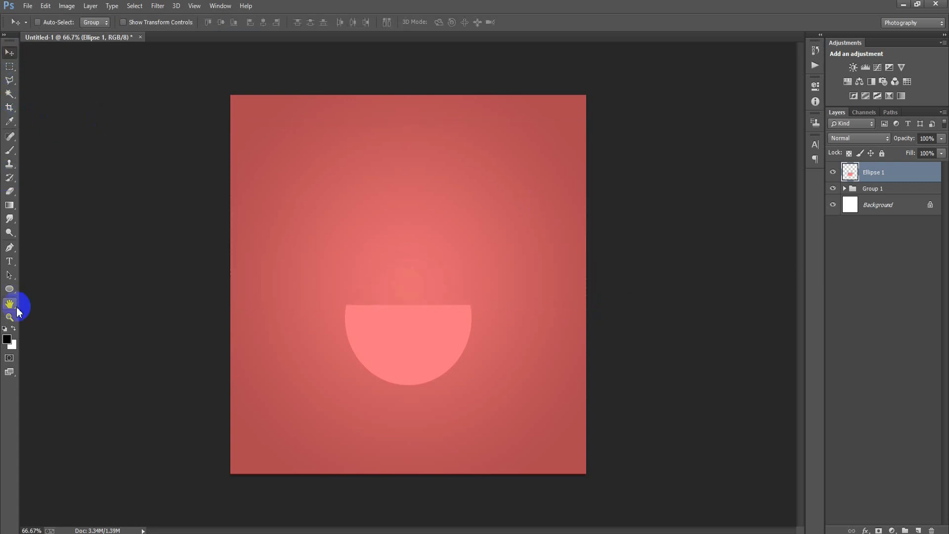
Step: Draw a flat ellipse about 412 by 41 px on a new layer along the bowl's upper edge, without a stroke
click(9, 288)
click(919, 531)
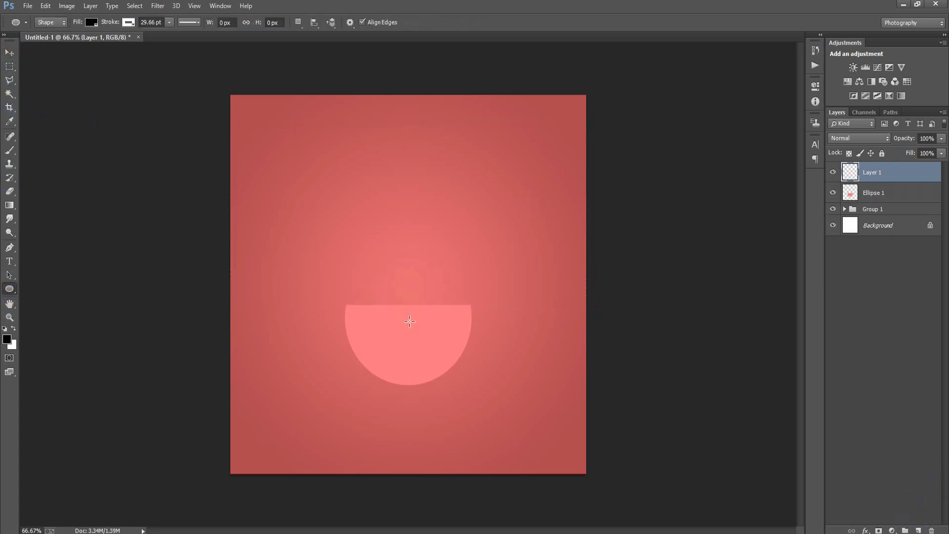
drag(339, 292, 476, 306)
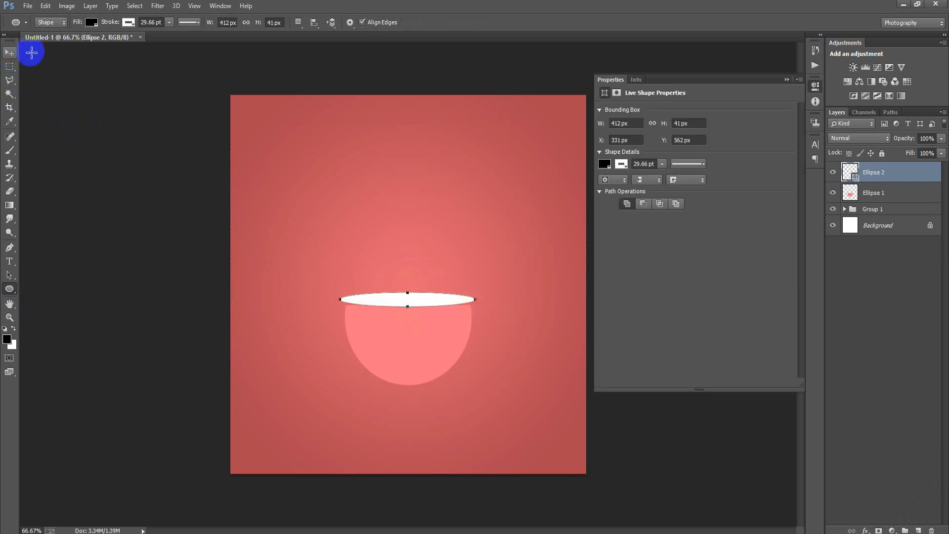
click(604, 164)
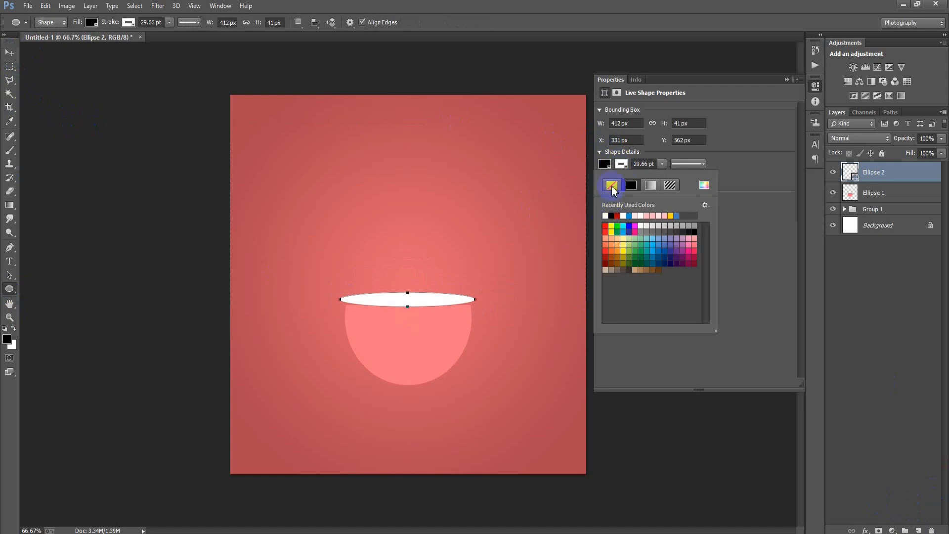
click(613, 186)
click(787, 79)
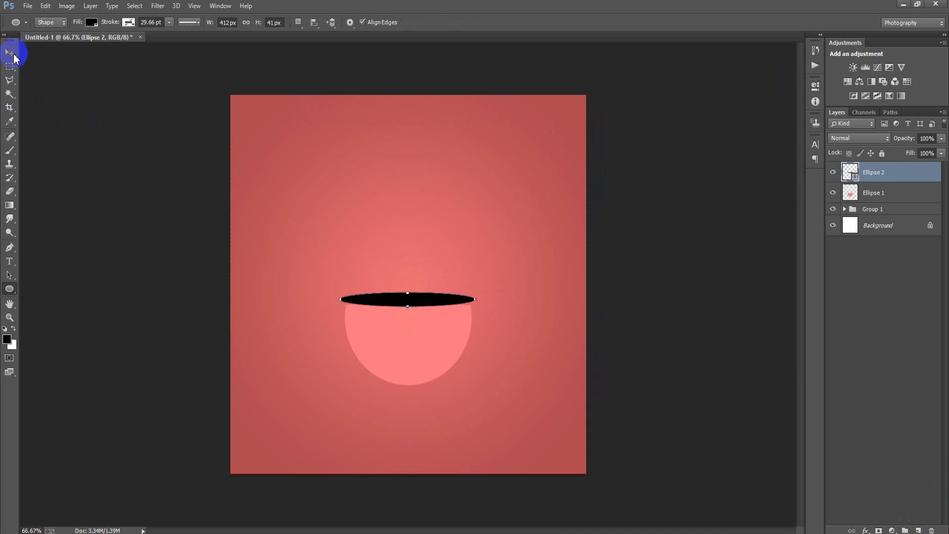
Step: Nudge the flat ellipse down 10 px onto the bowl's cut edge
key(v)
key(Down)
key(Down)
key(Down)
key(Down)
key(Down)
key(Down)
key(Down)
key(Down)
key(Down)
key(Down)
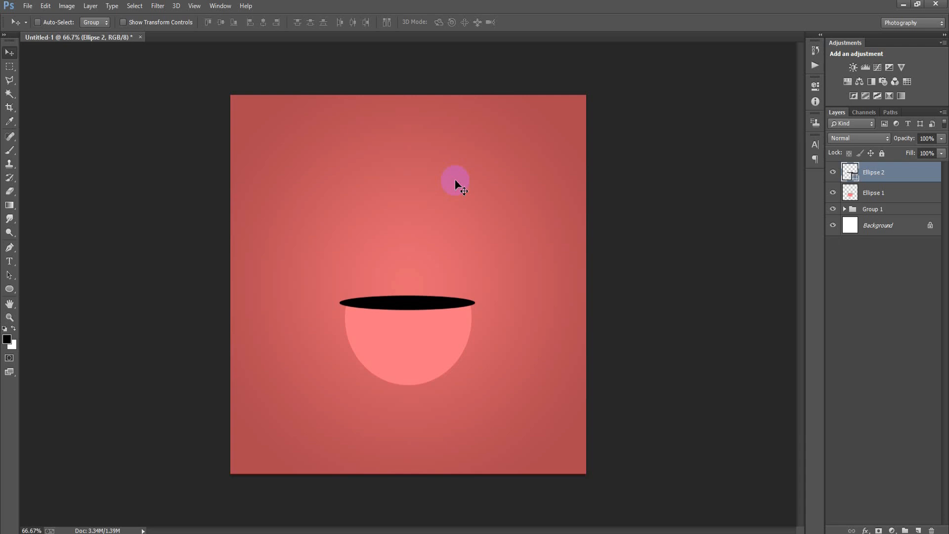
Step: Narrow the flat ellipse symmetrically to about 390 px to match the bowl's width
key(ctrl+t)
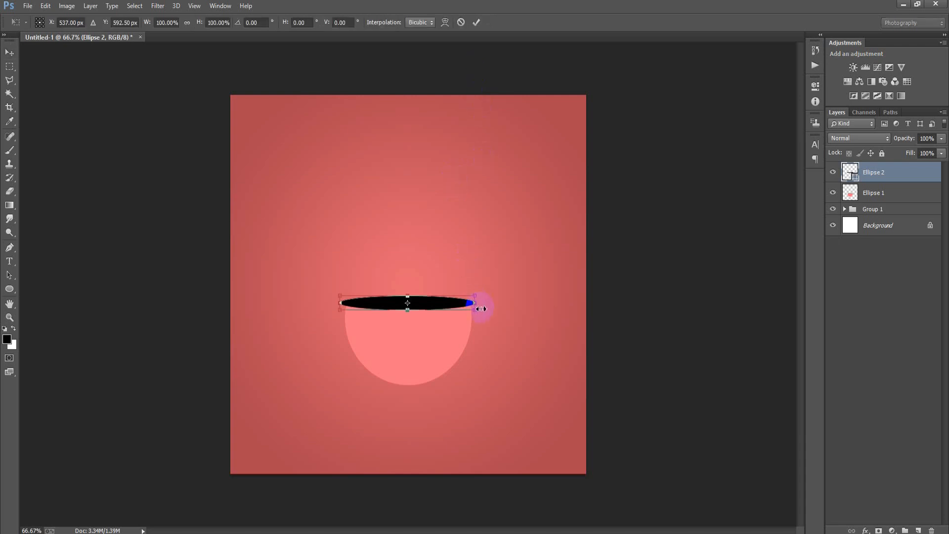
drag(478, 304, 474, 305)
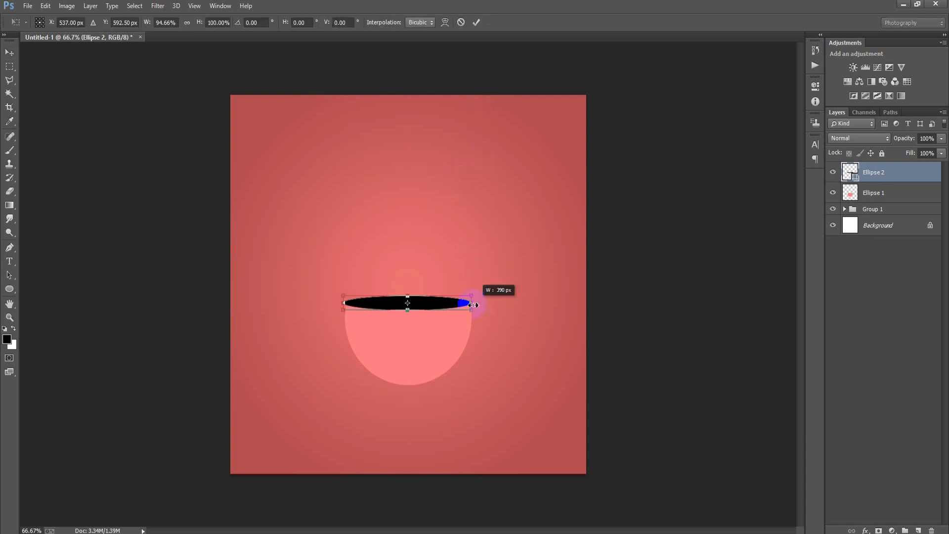
click(476, 22)
Step: Centre the flat ellipse horizontally on the canvas and resize it to about 129% height and 384 px width
ctrl+click(870, 226)
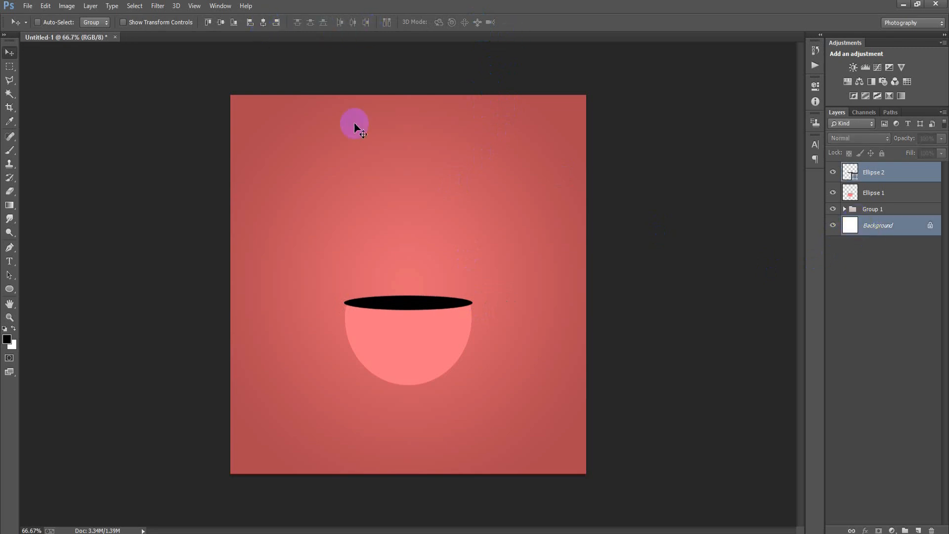
click(897, 182)
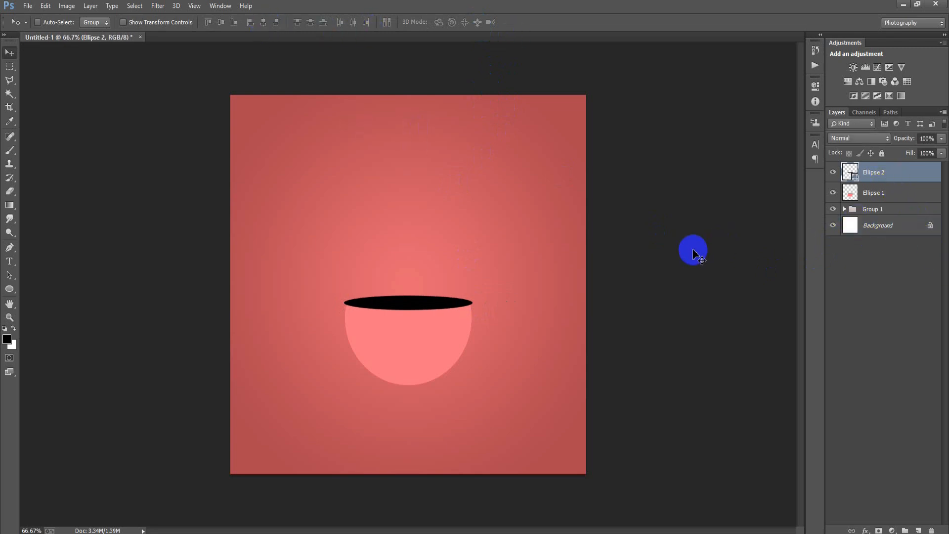
key(ctrl+t)
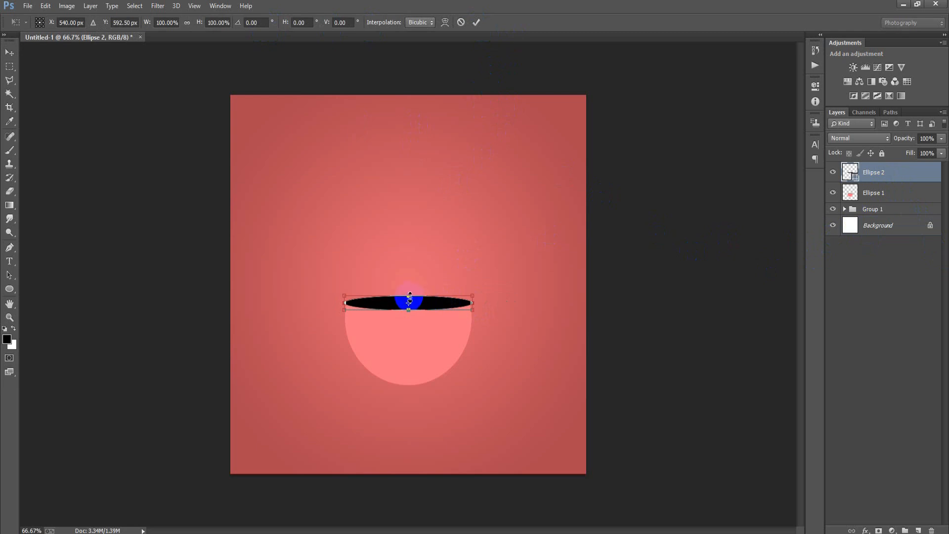
drag(410, 297, 408, 291)
drag(472, 302, 469, 302)
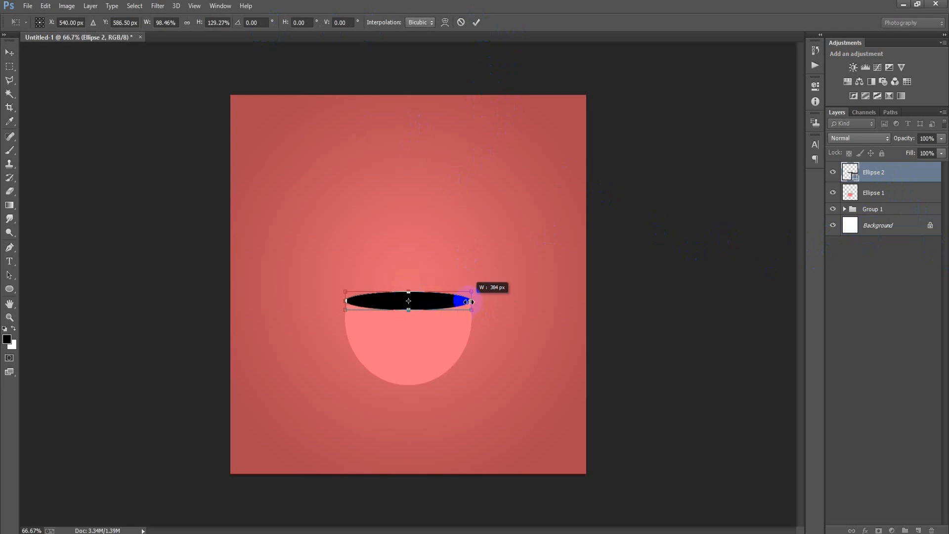
click(476, 22)
Step: Nudge the flat ellipse down in small increments so it covers the bowl's straight cut edge
key(Down)
key(Down)
key(Down)
key(Down)
key(Down)
key(Down)
key(Down)
key(Down)
key(Down)
key(Down)
key(Down)
key(Down)
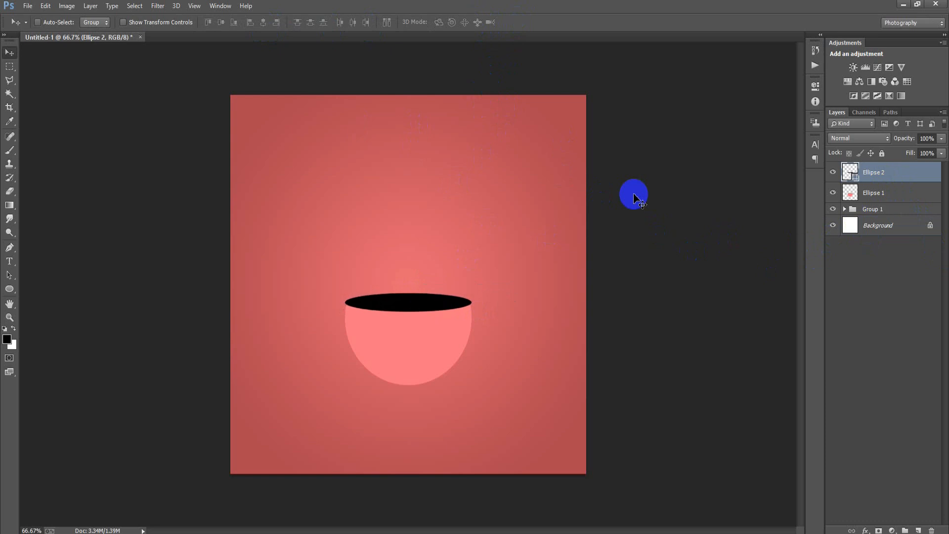
key(Down)
key(Down)
key(Down)
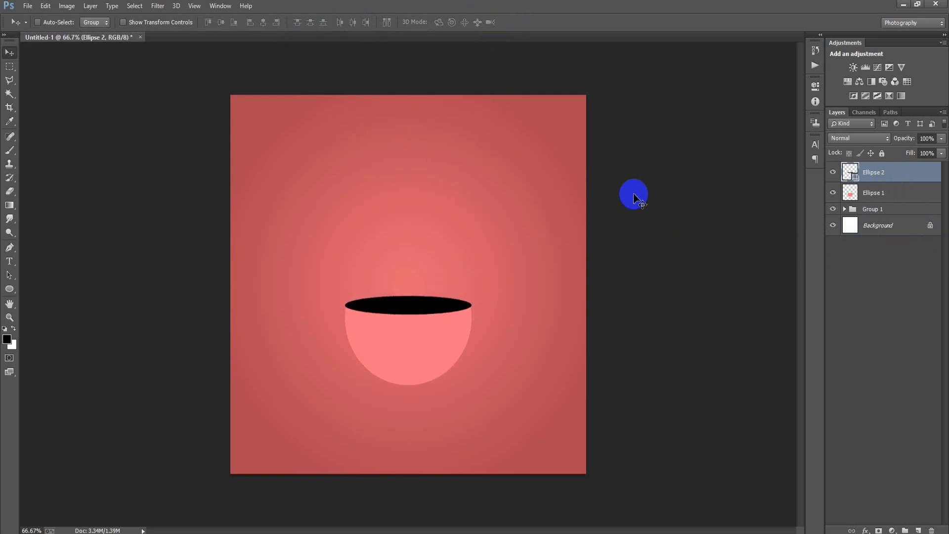
Step: Change the flat ellipse's fill colour to #FFBEBF
click(866, 181)
double_click(848, 171)
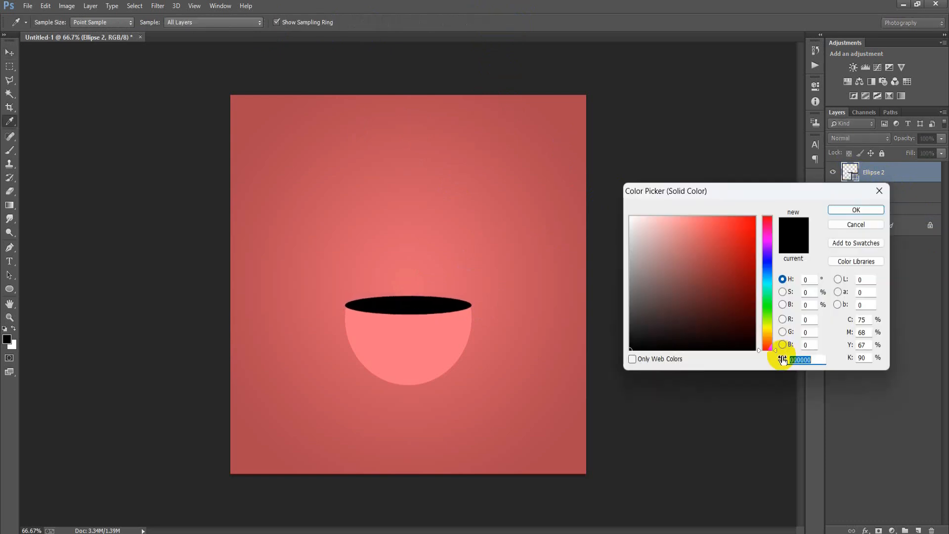
click(787, 364)
text(FFB)
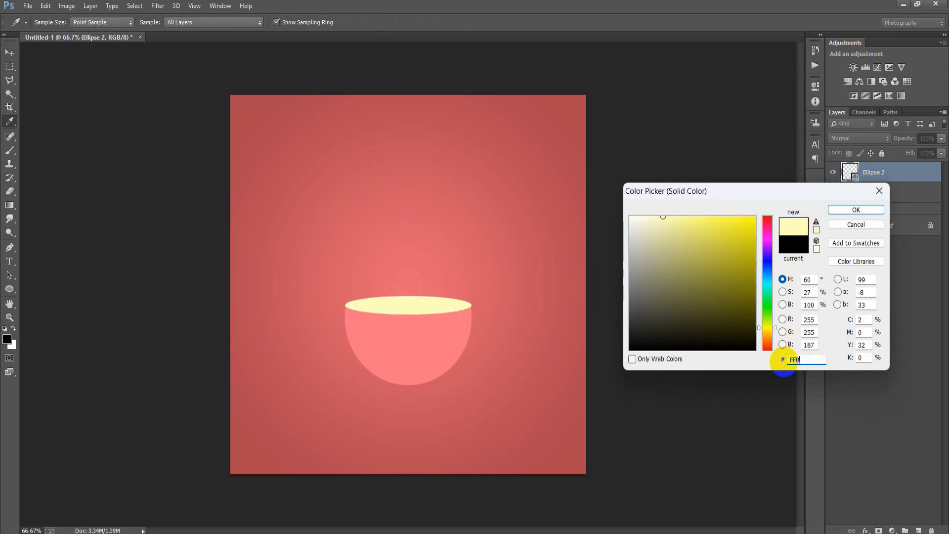
text(EBF)
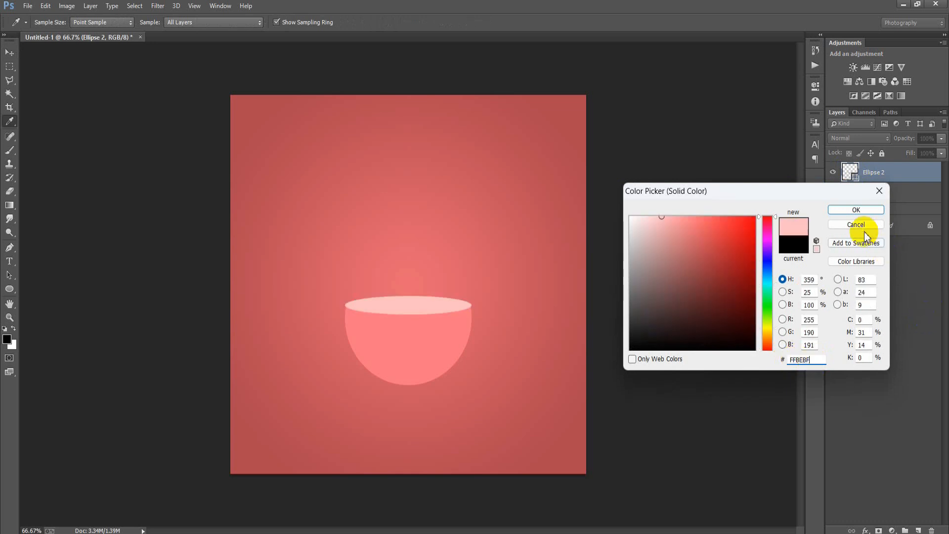
click(849, 212)
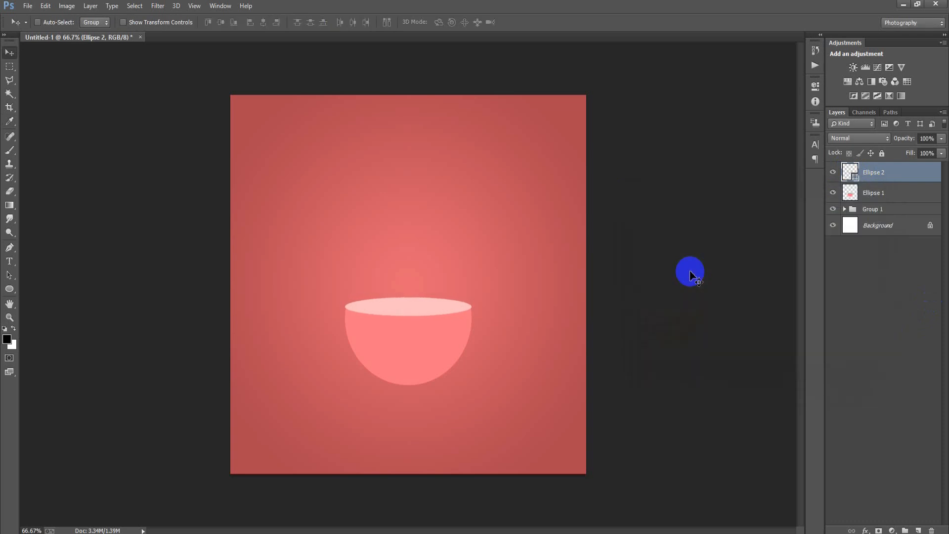
Step: Rasterize the flat rim ellipse's shape layer
right_click(895, 176)
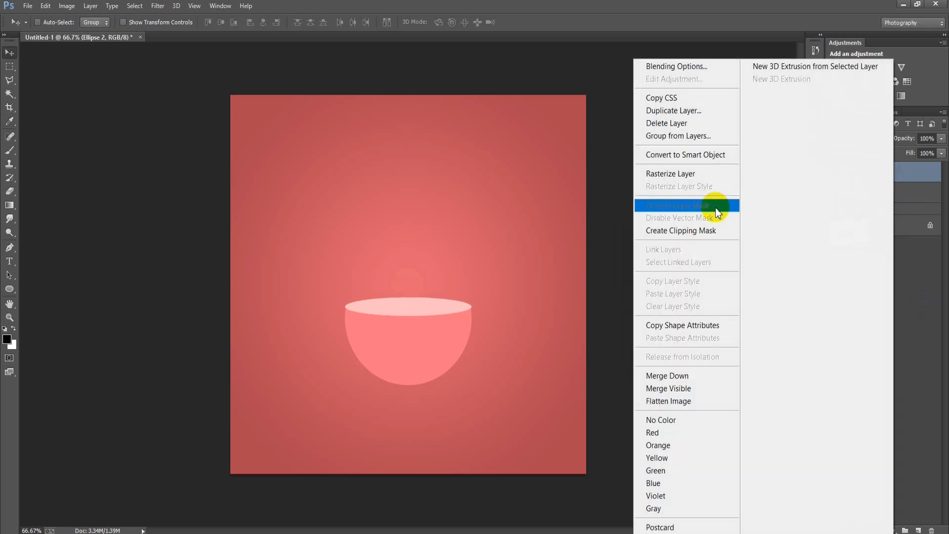
click(687, 177)
Step: Load the outline of the bowl's body layer as a selection and activate the Brush tool on that layer
click(849, 197)
click(837, 194)
click(837, 194)
ctrl+click(850, 192)
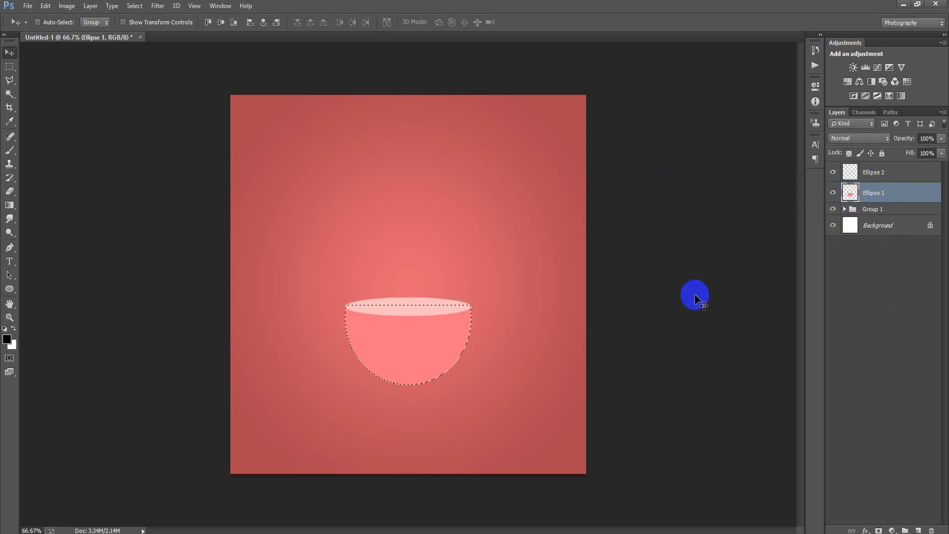
click(10, 150)
right_click(10, 153)
click(42, 148)
Step: Try shading the bowl's right edge with a soft black 79 px brush at 36% opacity, and undo the stroke
click(216, 22)
drag(216, 33, 187, 38)
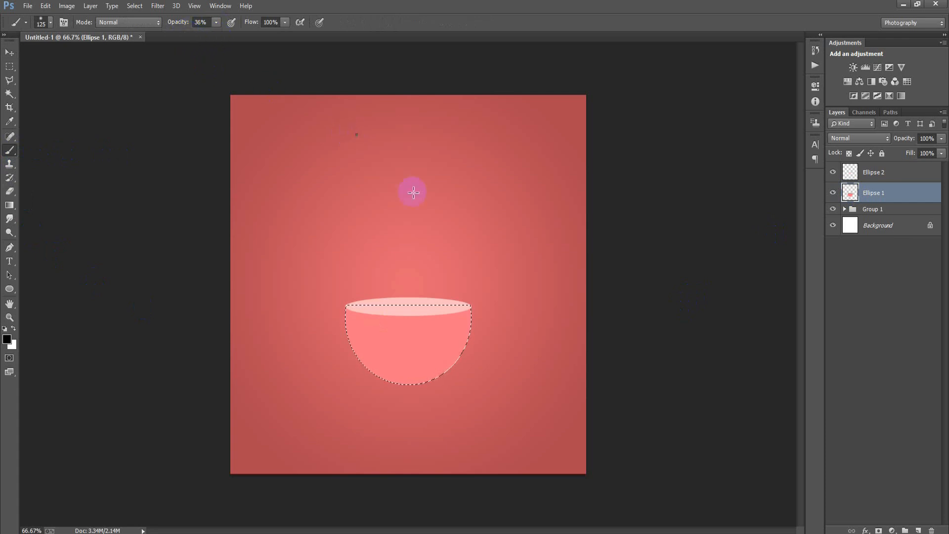
right_click(477, 229)
drag(439, 159, 432, 165)
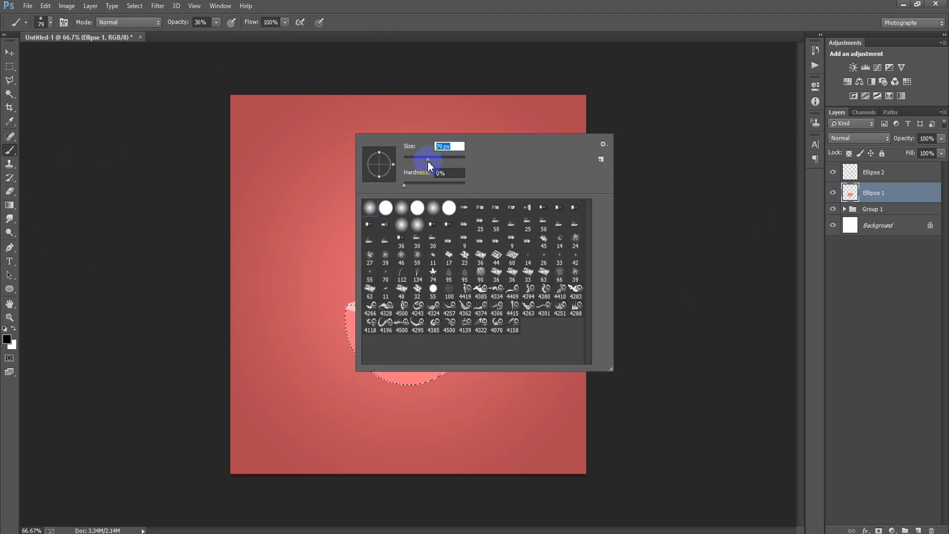
click(474, 36)
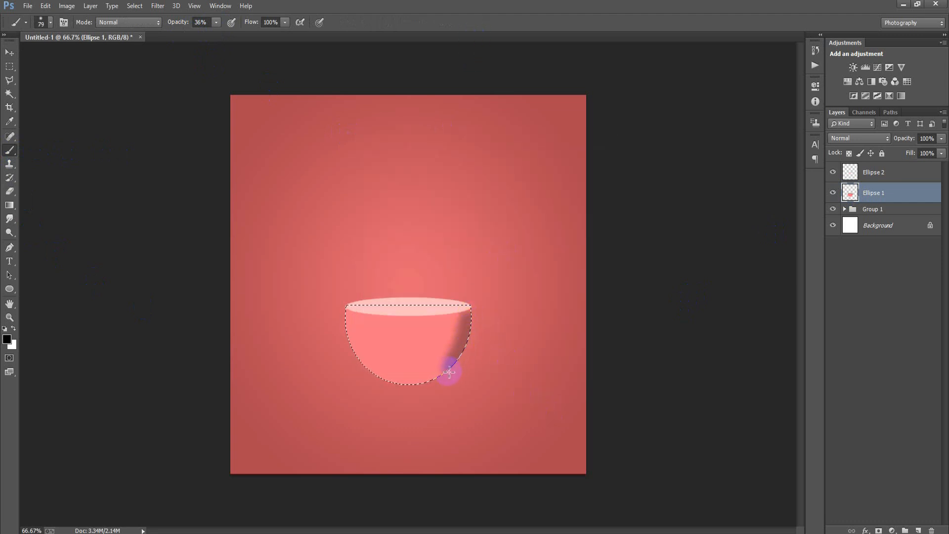
key(ctrl+z)
Step: Lower the brush opacity to 24%, try a shading stroke along the bowl's right edge, and undo it
click(216, 21)
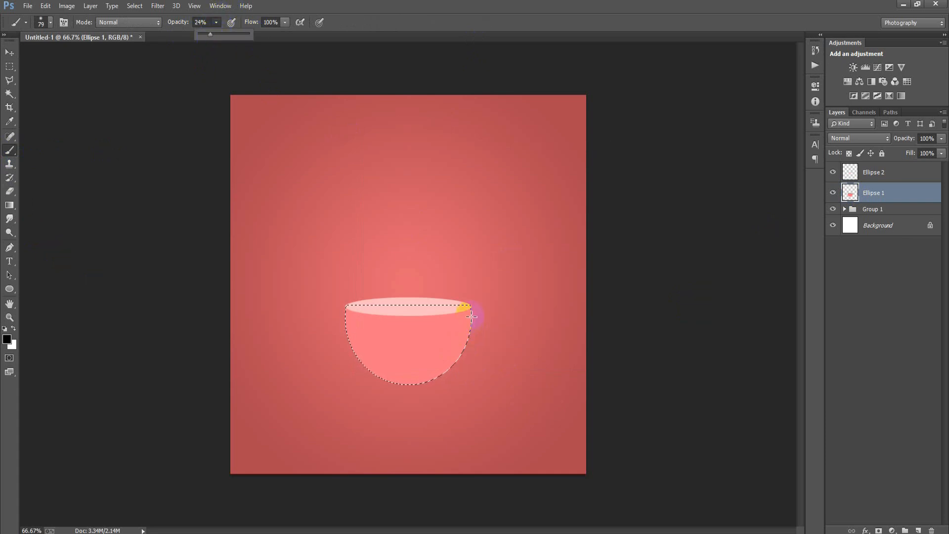
drag(472, 316, 457, 357)
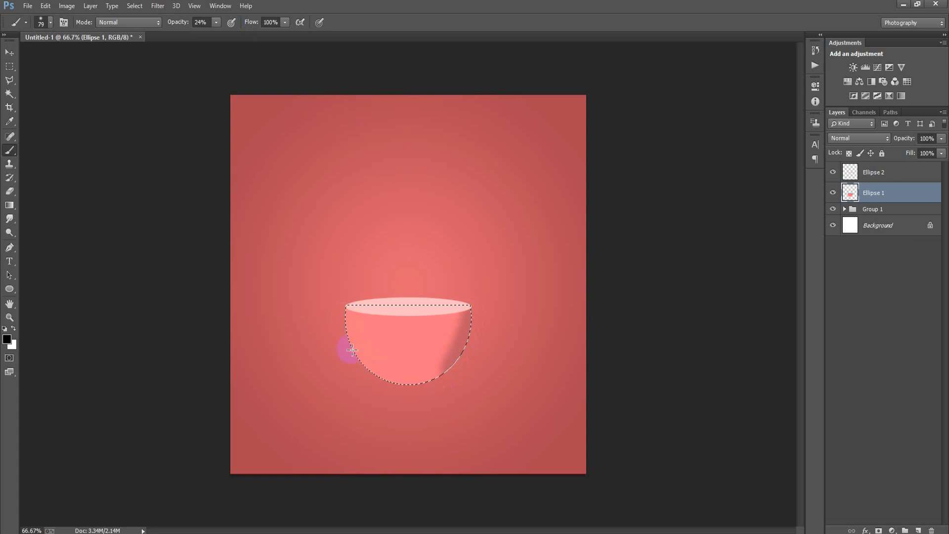
key(ctrl+z)
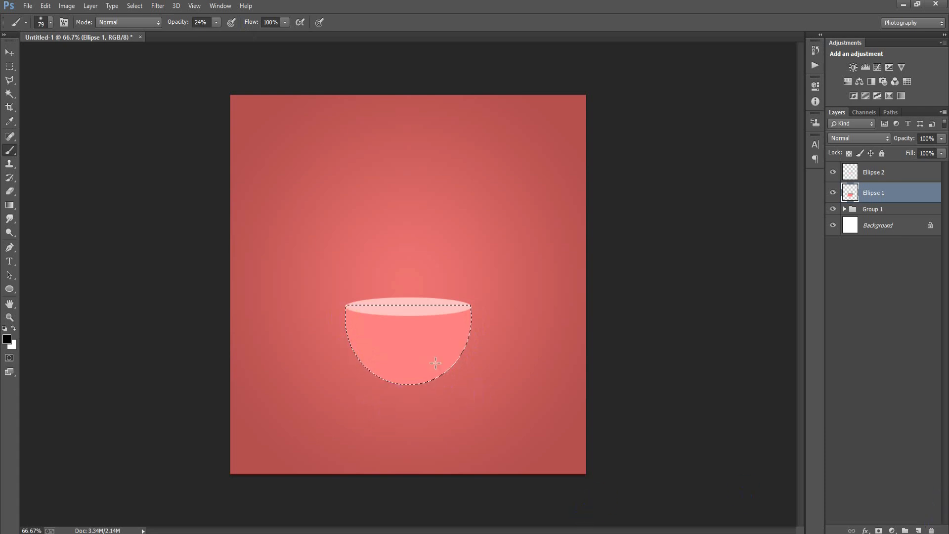
Step: Shade both side edges of the bowl with a soft 261 px brush, and remove the selection
right_click(453, 205)
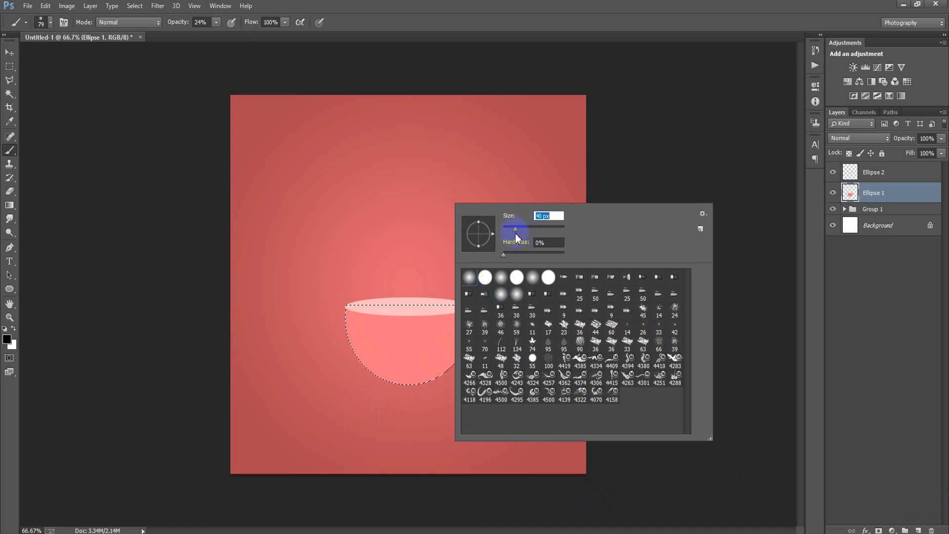
drag(516, 238, 551, 241)
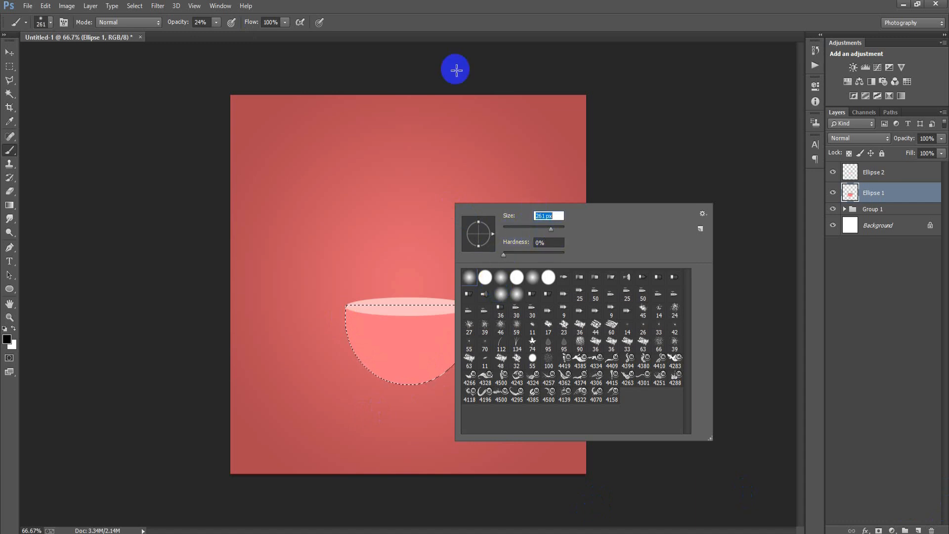
click(442, 44)
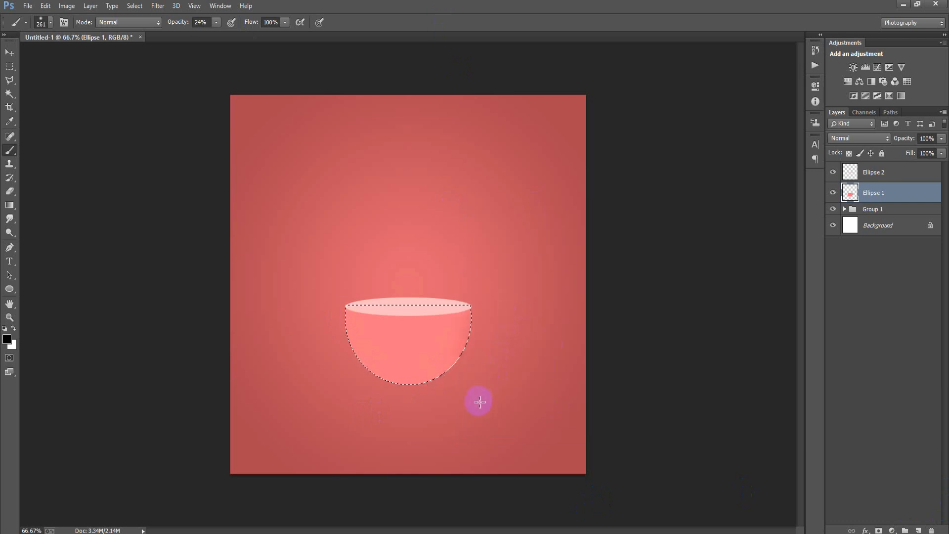
drag(445, 416, 483, 343)
drag(307, 310, 363, 412)
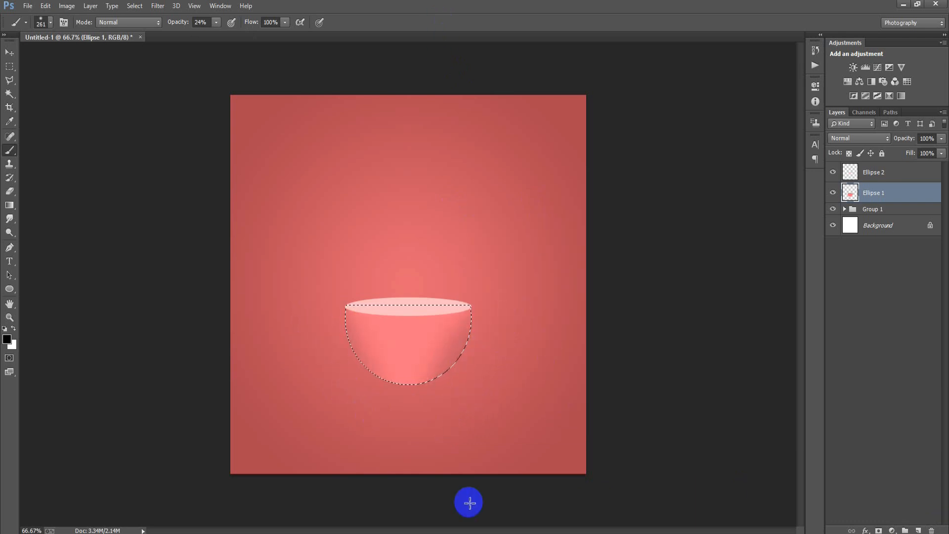
click(9, 52)
key(ctrl+d)
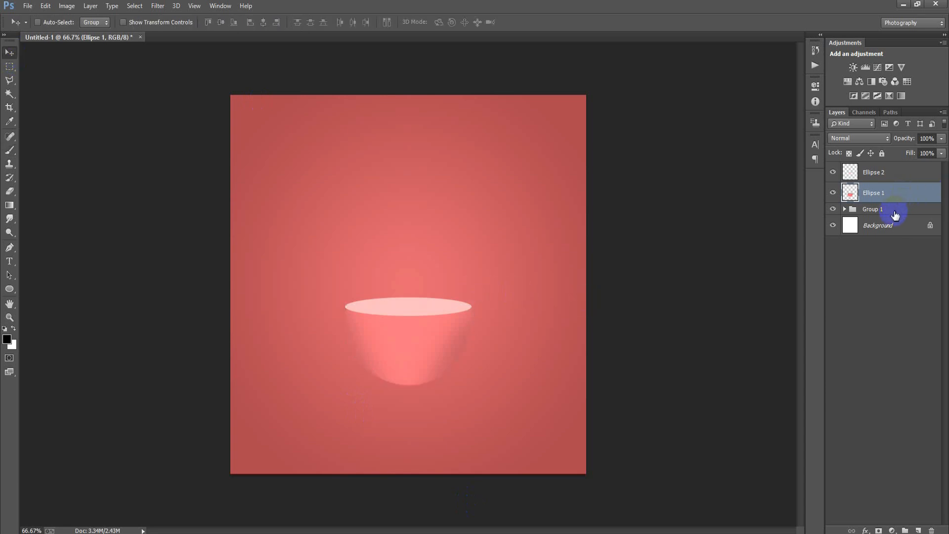
Step: Merge the bowl's body and rim ellipse layers into a single layer
shift+click(893, 174)
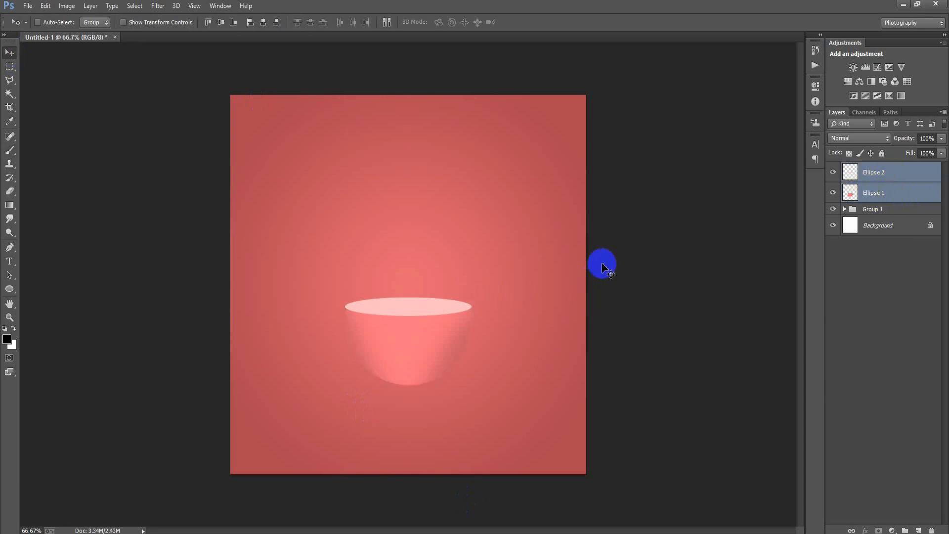
key(ctrl+e)
click(833, 171)
click(833, 171)
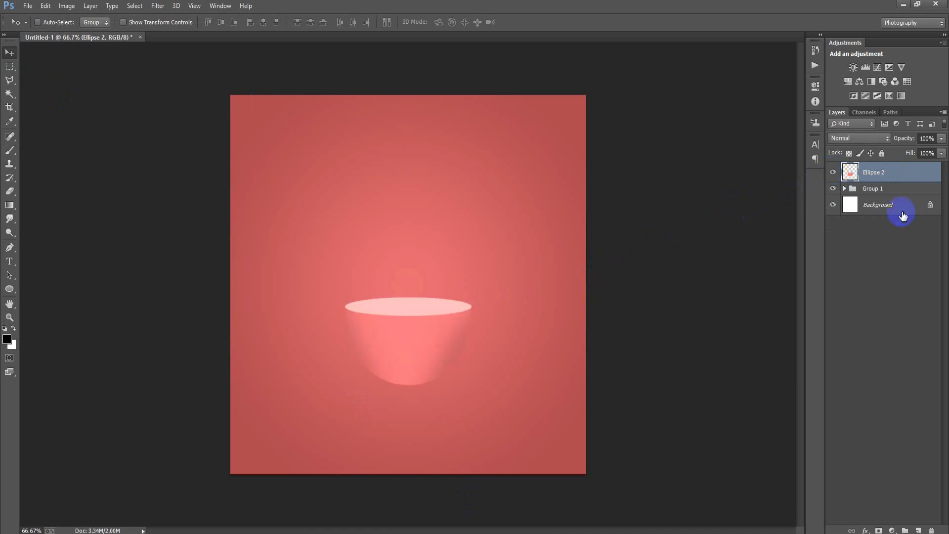
Step: Paint one soft black spot at 100% brush opacity on a new layer between the background group and the bowl
click(894, 194)
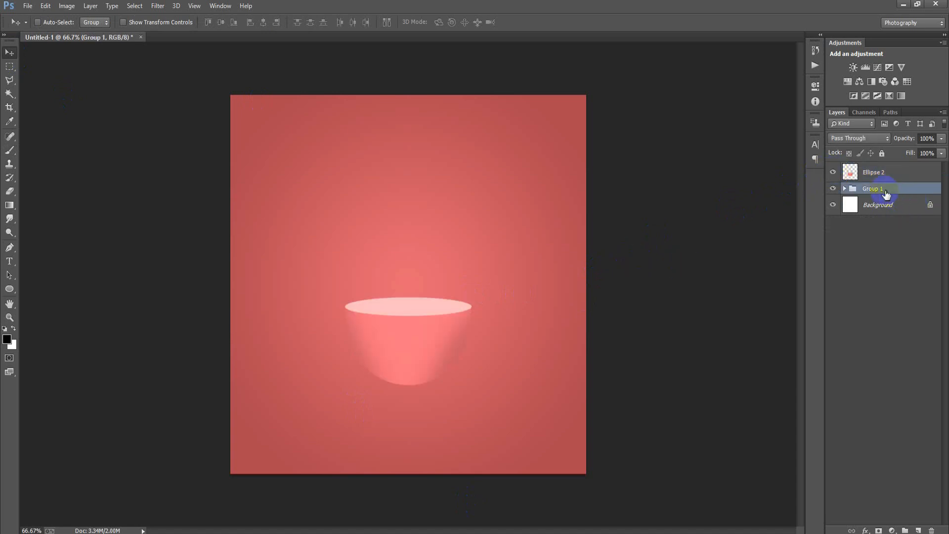
click(918, 530)
click(10, 149)
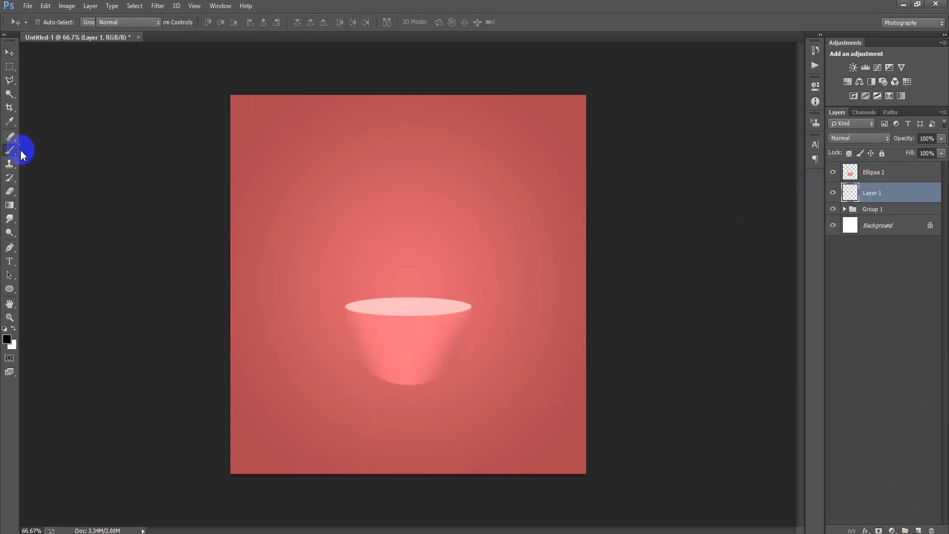
click(216, 22)
drag(217, 34, 416, 20)
click(436, 223)
Step: Flatten the black spot into a shadow about 40 px high, centred under the bowl's base, and set its layer opacity to 63%
click(9, 52)
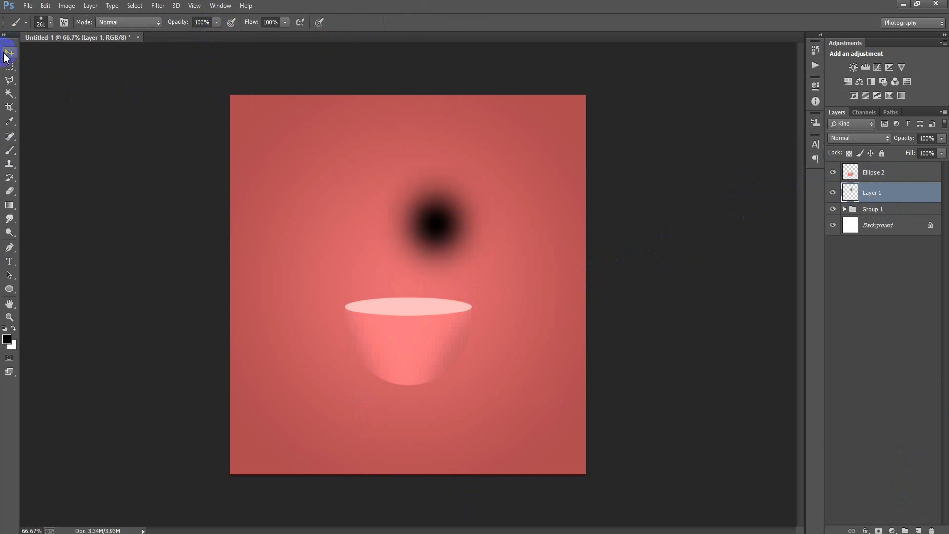
key(ctrl+t)
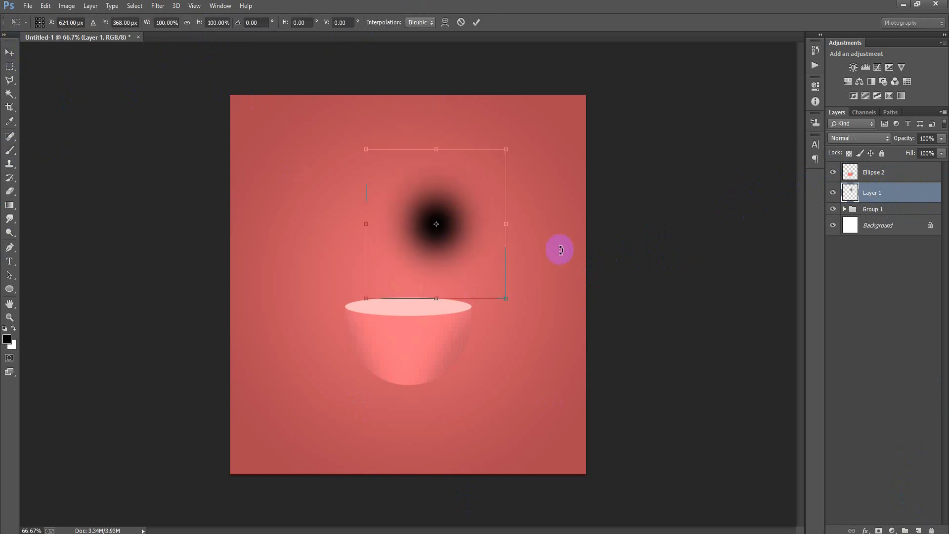
mouse_move(437, 297)
mouse_down()
mouse_move(439, 230)
mouse_move(425, 386)
mouse_move(483, 394)
mouse_up()
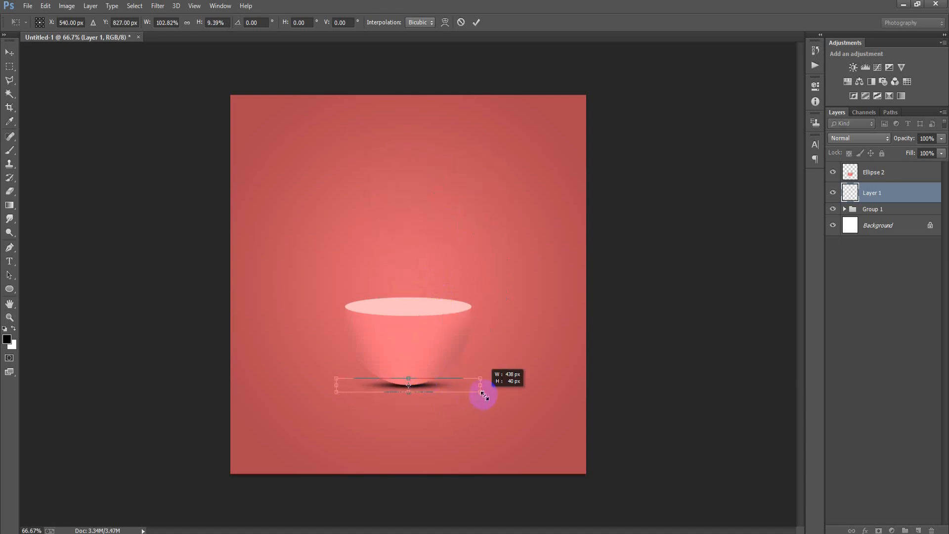
click(476, 23)
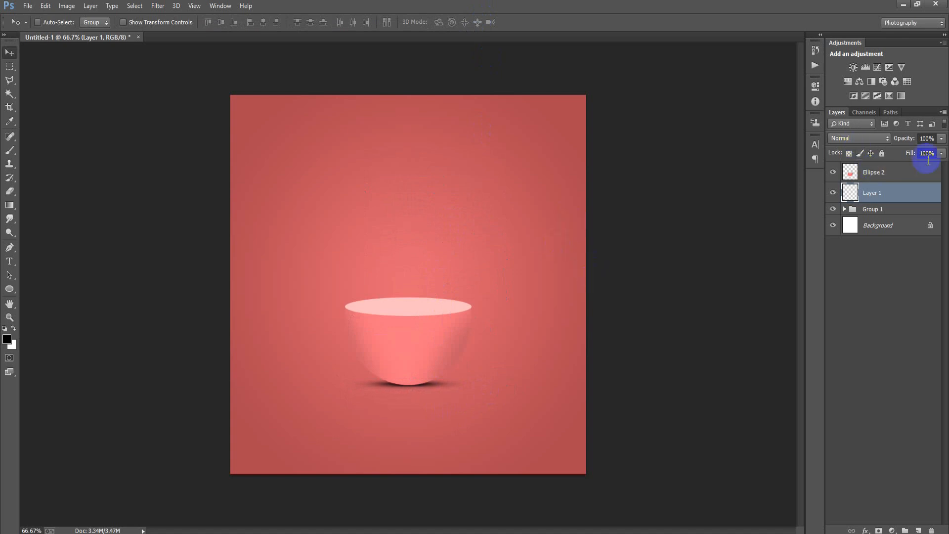
click(941, 138)
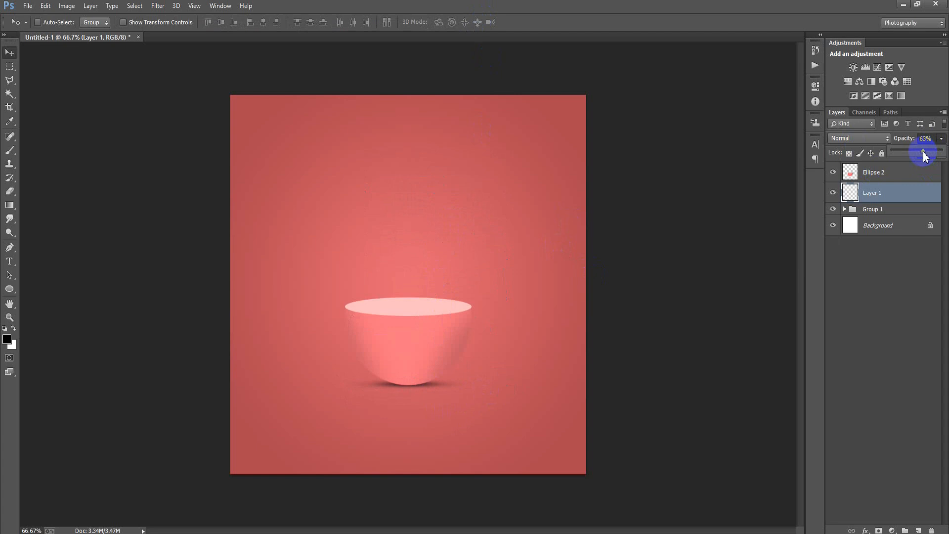
click(746, 216)
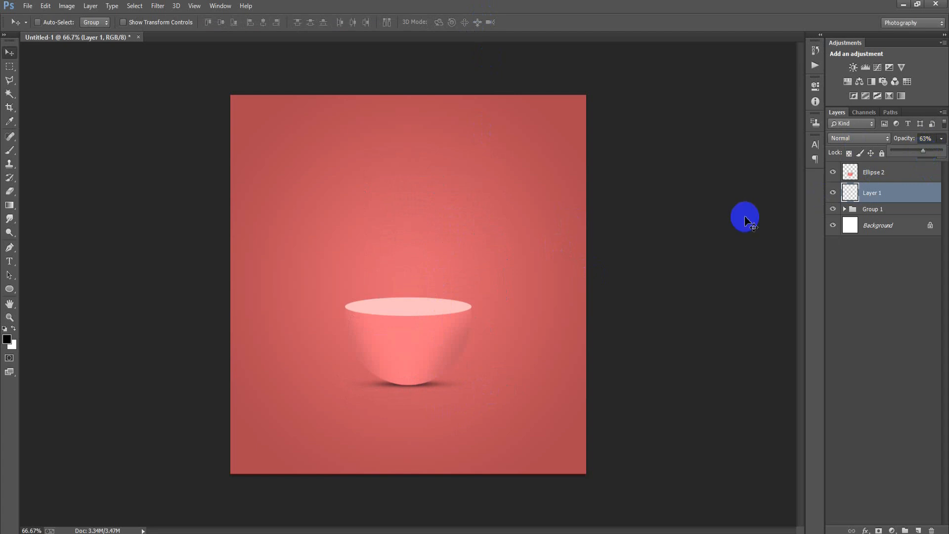
Step: Scale the bowl and its shadow down together proportionally and place them slightly lower, horizontally centred on the canvas
shift+click(874, 181)
key(ctrl+t)
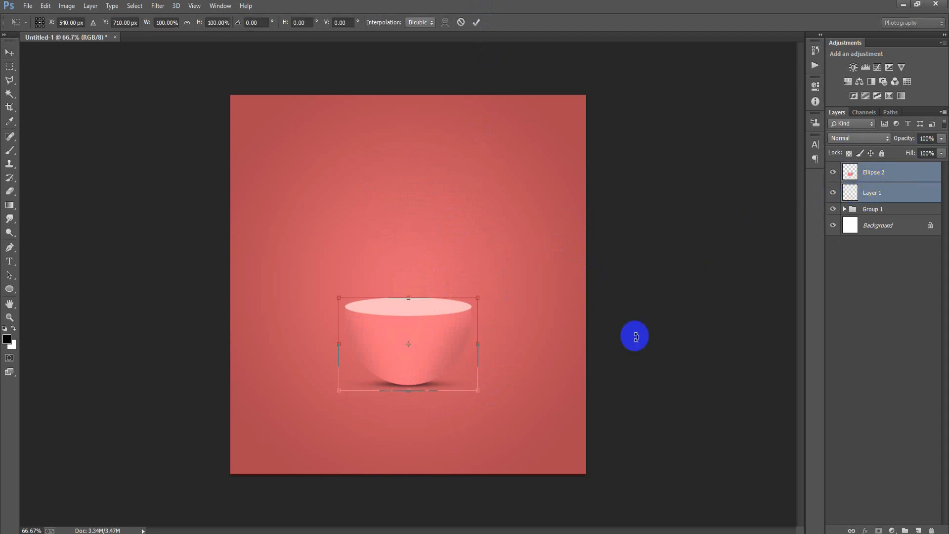
drag(479, 392, 446, 372)
click(476, 22)
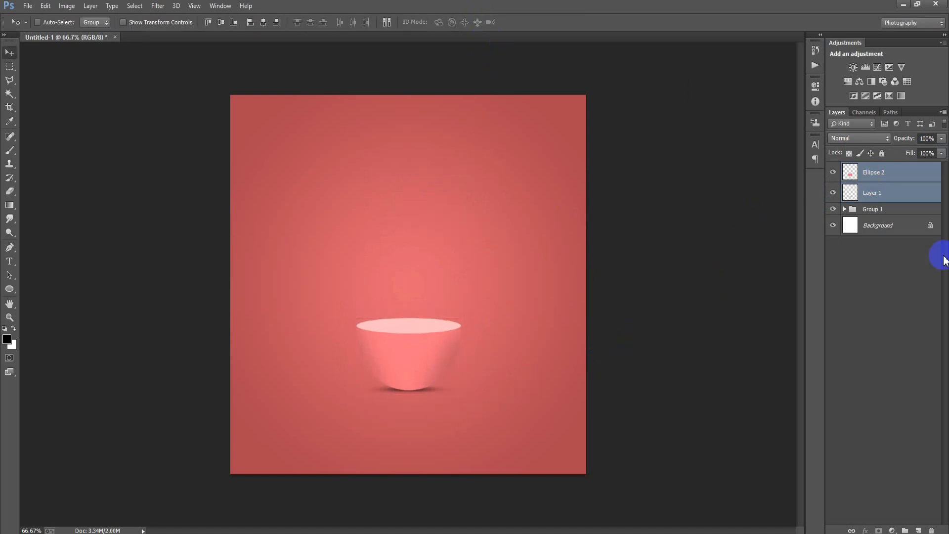
Step: Center the bowl and its shadow horizontally on the canvas, and duplicate both layers beneath the originals
ctrl+click(892, 228)
click(264, 23)
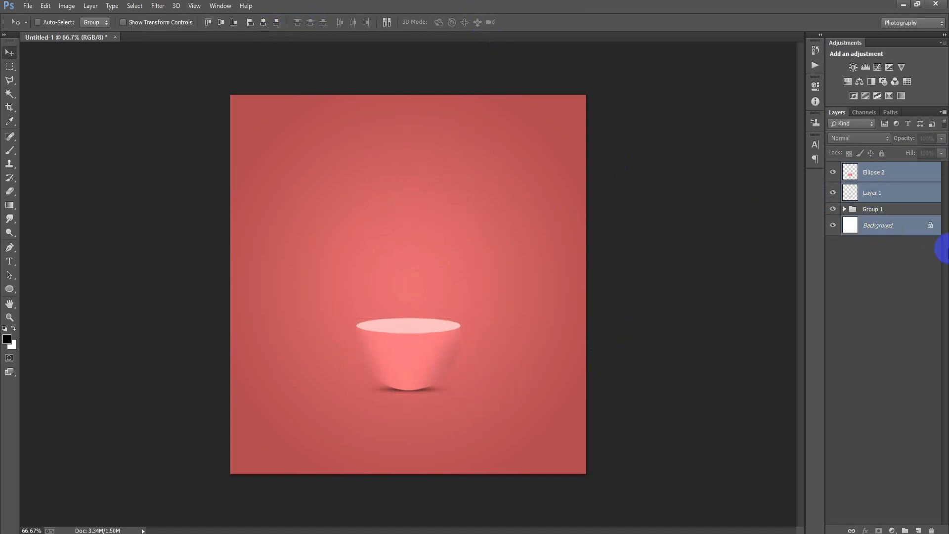
click(899, 181)
shift+click(899, 194)
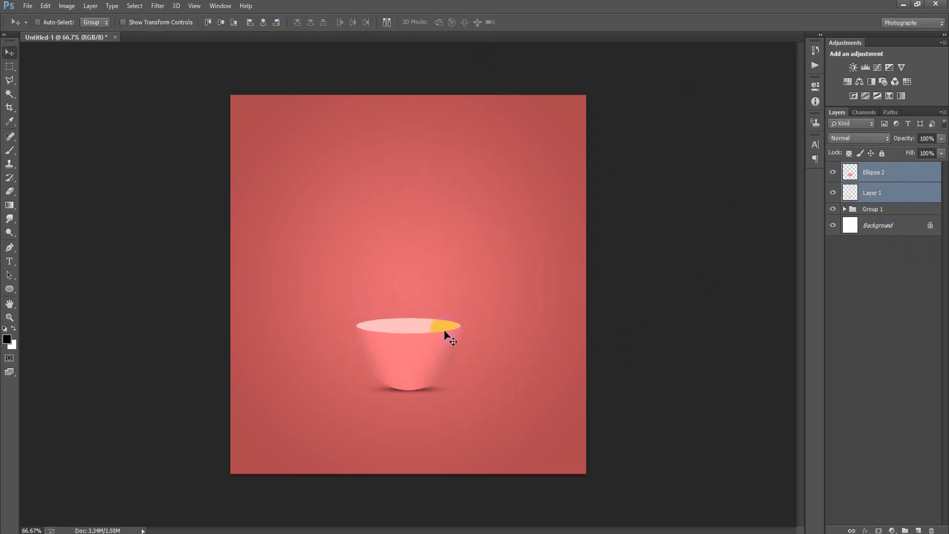
key(ctrl+j)
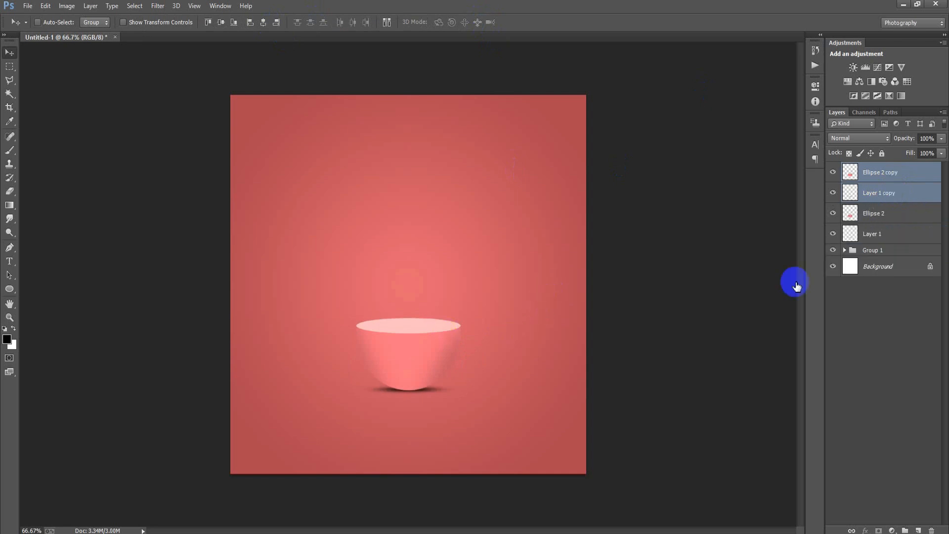
drag(888, 194, 884, 242)
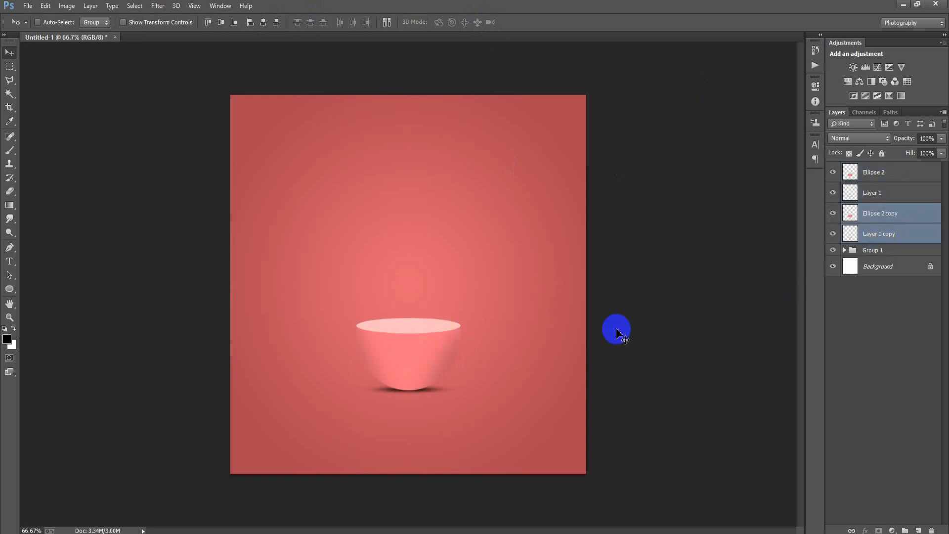
Step: Enlarge the duplicated bowl and its shadow proportionally, and place them behind the front bowl, slightly higher on its left side
key(ctrl+t)
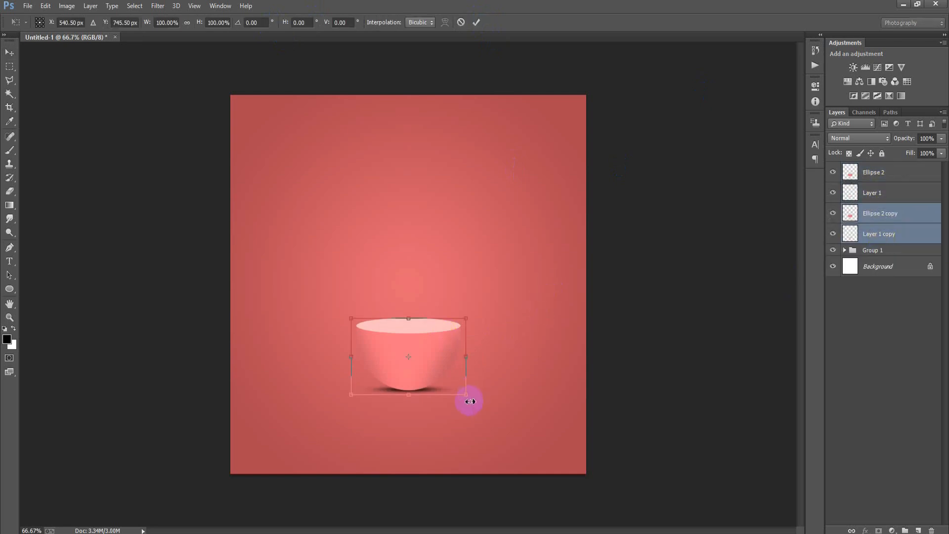
drag(469, 397, 414, 367)
drag(463, 392, 412, 366)
click(477, 22)
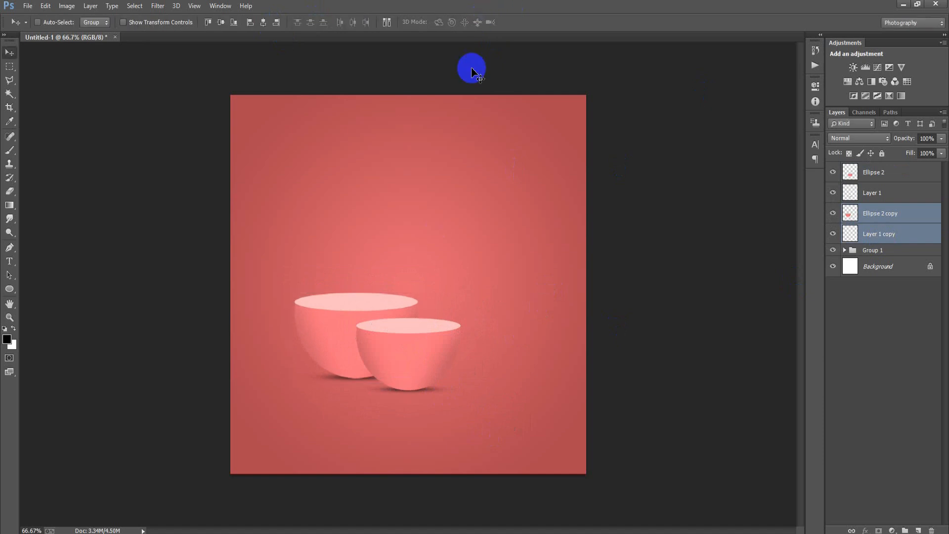
Step: Place a smaller copy of the left bowl and its shadow behind the front bowl's right side, layered below the other bowls
drag(390, 336, 511, 337)
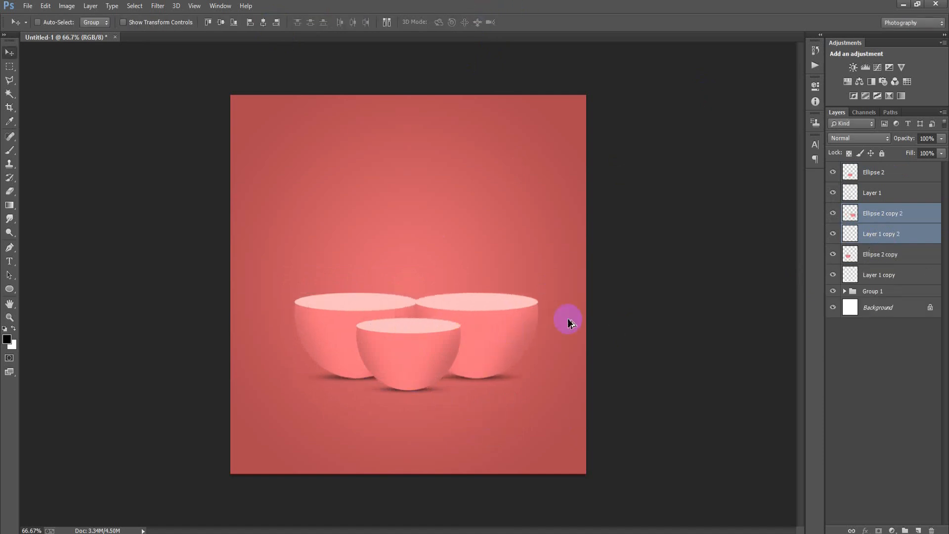
drag(917, 248, 867, 280)
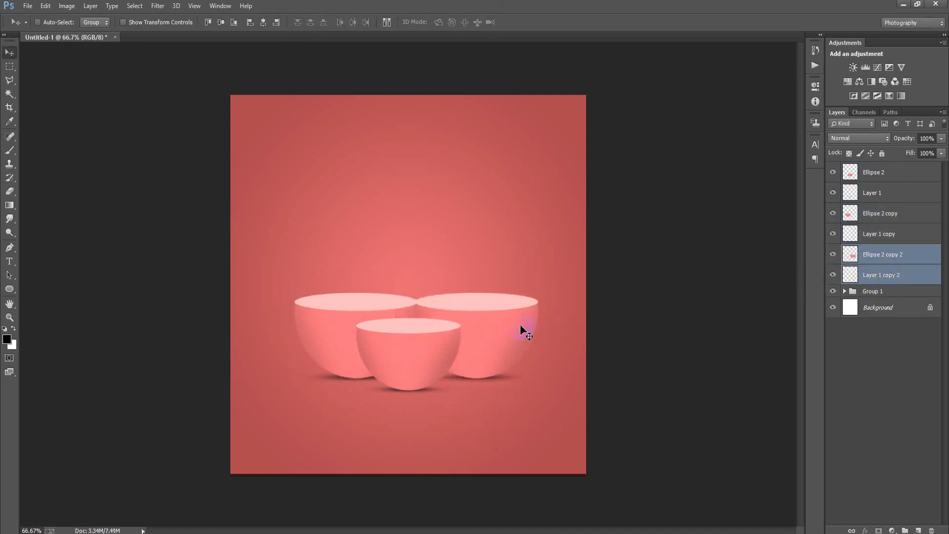
key(ctrl+t)
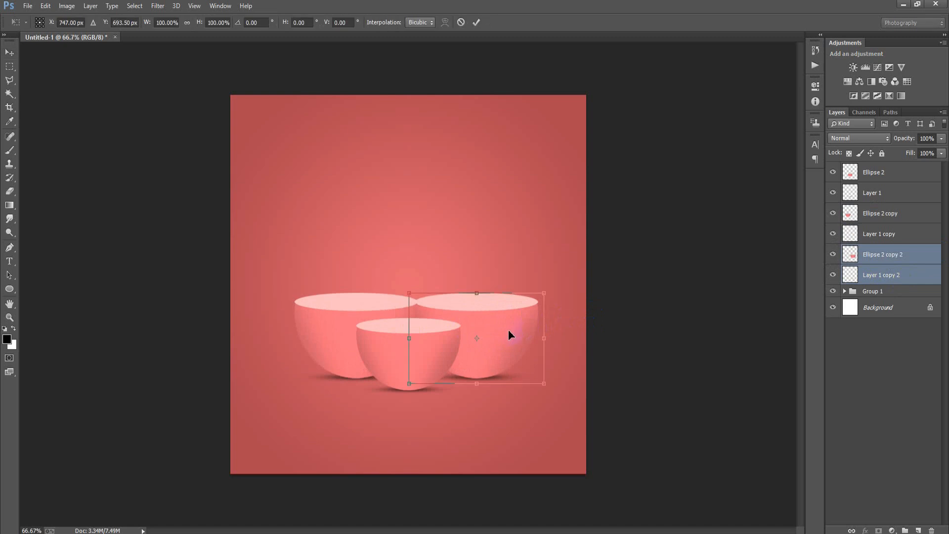
drag(543, 383, 526, 369)
click(477, 23)
key(Down)
key(Down)
key(Down)
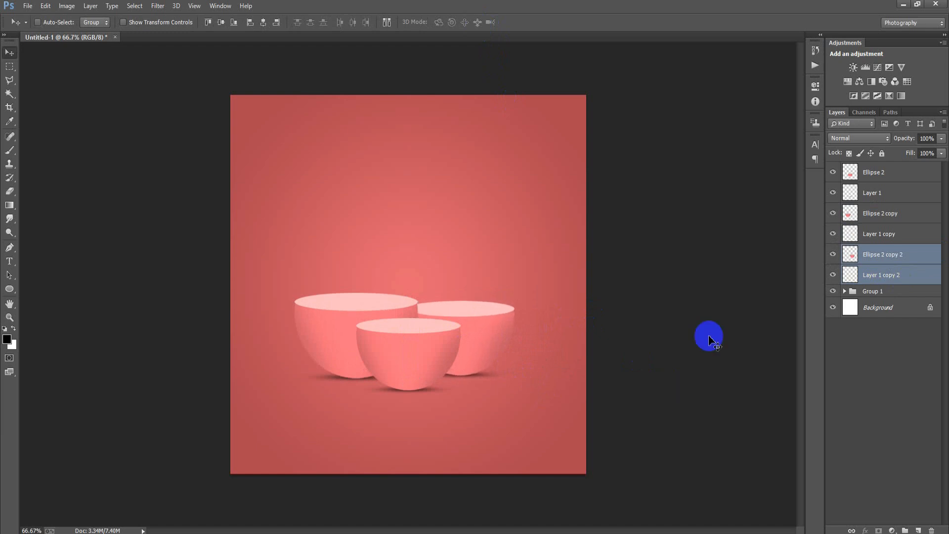
Step: Enlarge the left bowl and its shadow slightly, and shift them a little up and to the left
click(870, 235)
shift+click(876, 215)
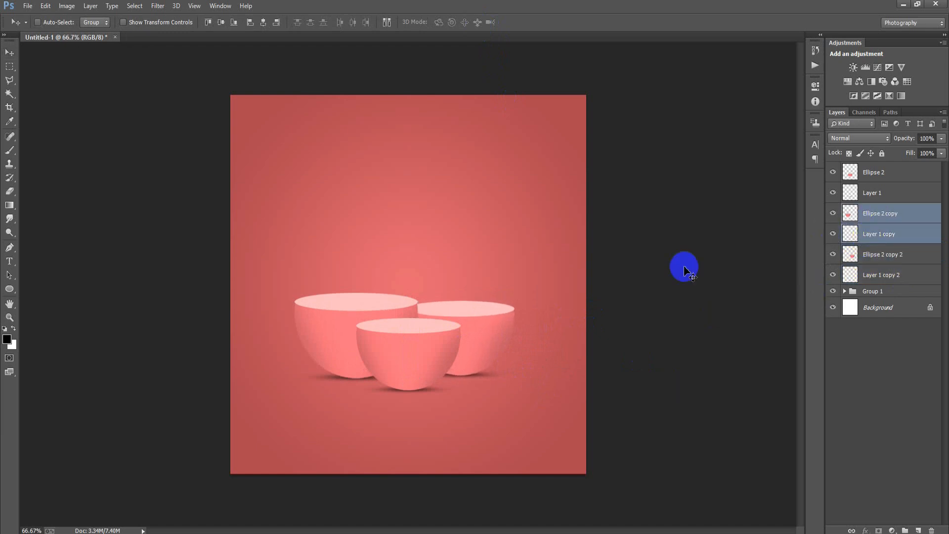
key(ctrl+t)
drag(423, 388, 427, 390)
click(476, 22)
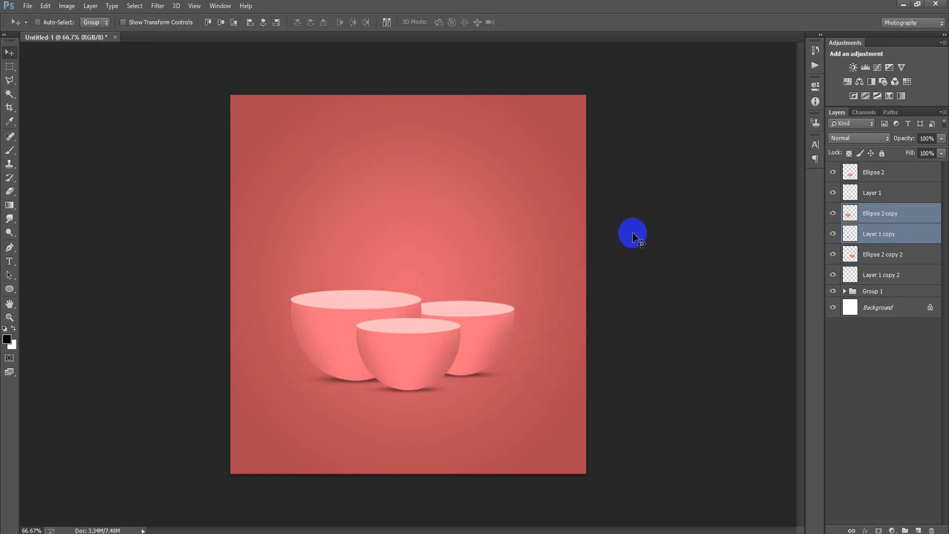
key(Up)
key(Up)
key(Up)
key(Up)
key(Up)
key(Up)
key(Up)
key(Up)
key(Up)
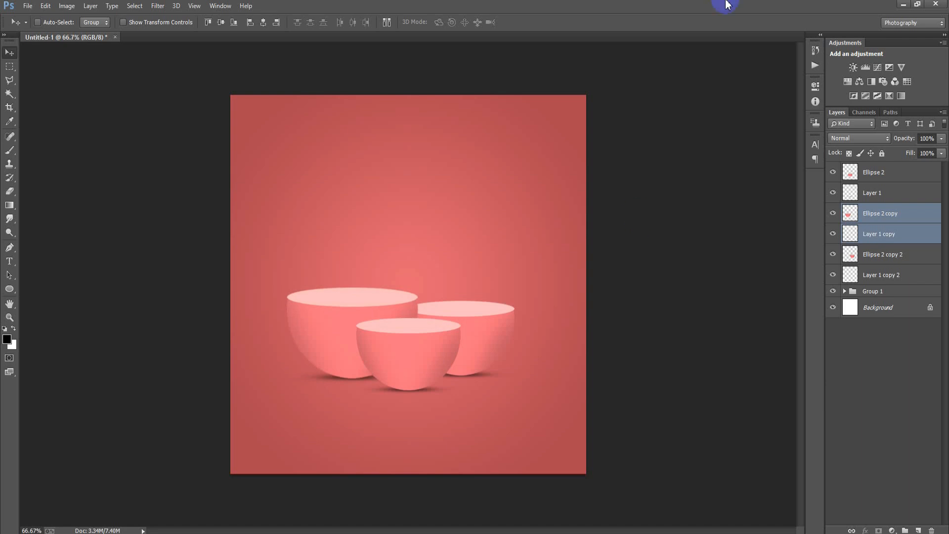
click(899, 241)
key(6)
key(3)
click(887, 273)
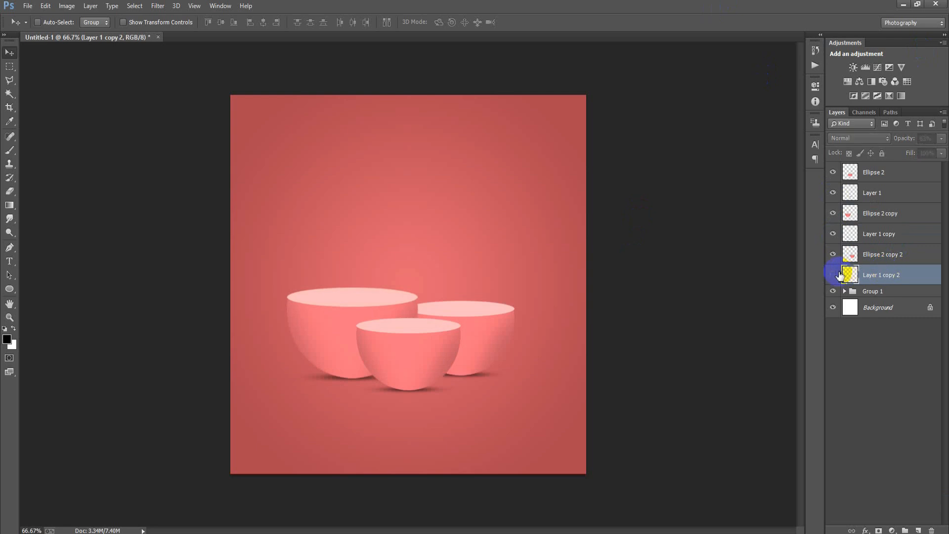
click(919, 530)
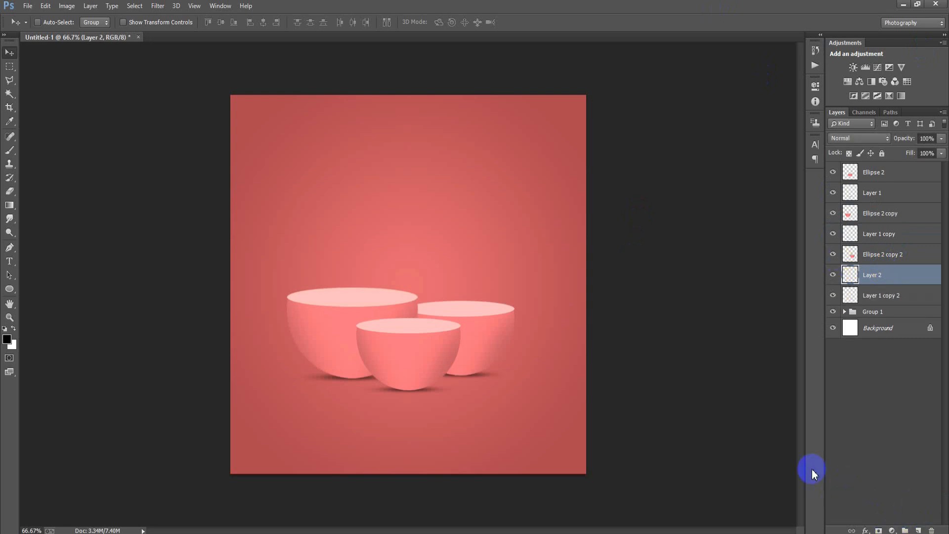
click(10, 151)
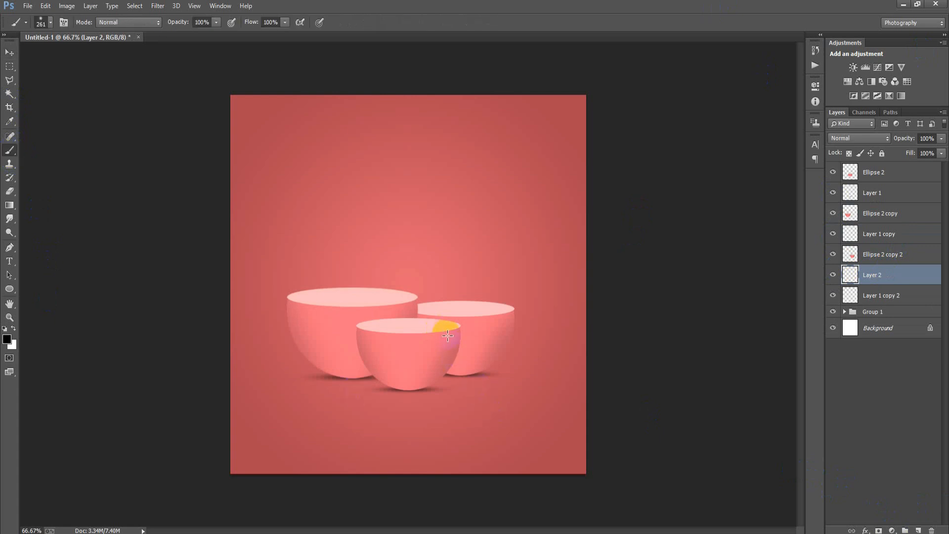
drag(456, 336, 455, 348)
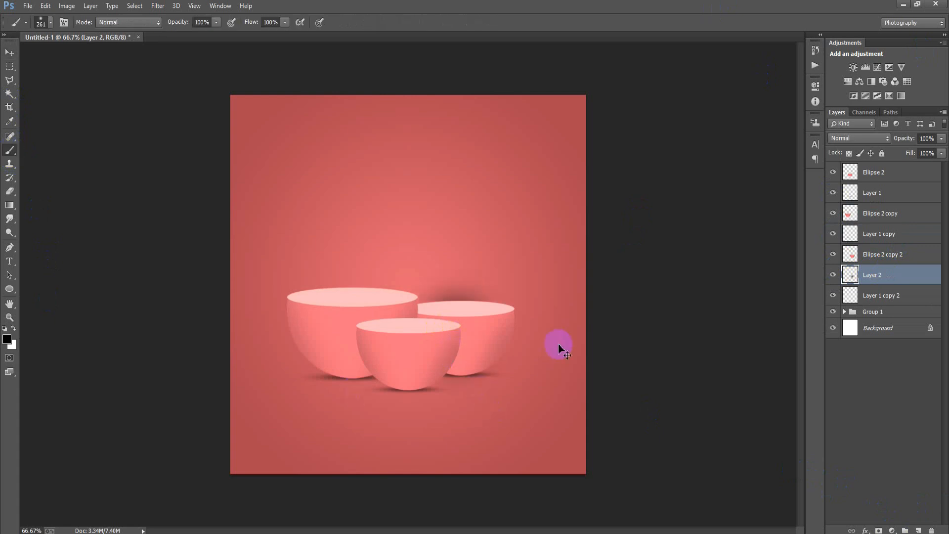
key(ctrl+z)
click(12, 56)
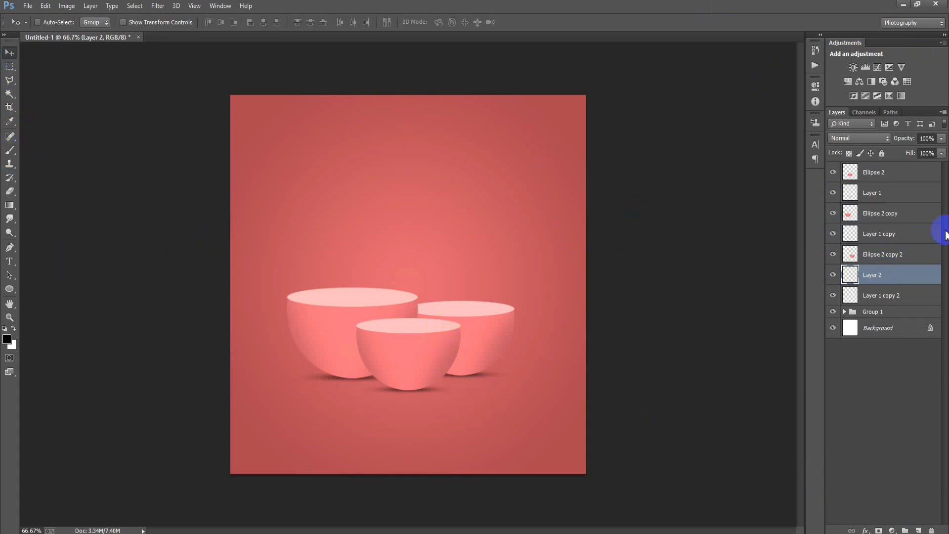
Step: Group all bowl and shadow layers, and center the group horizontally on the canvas
click(877, 183)
shift+click(885, 295)
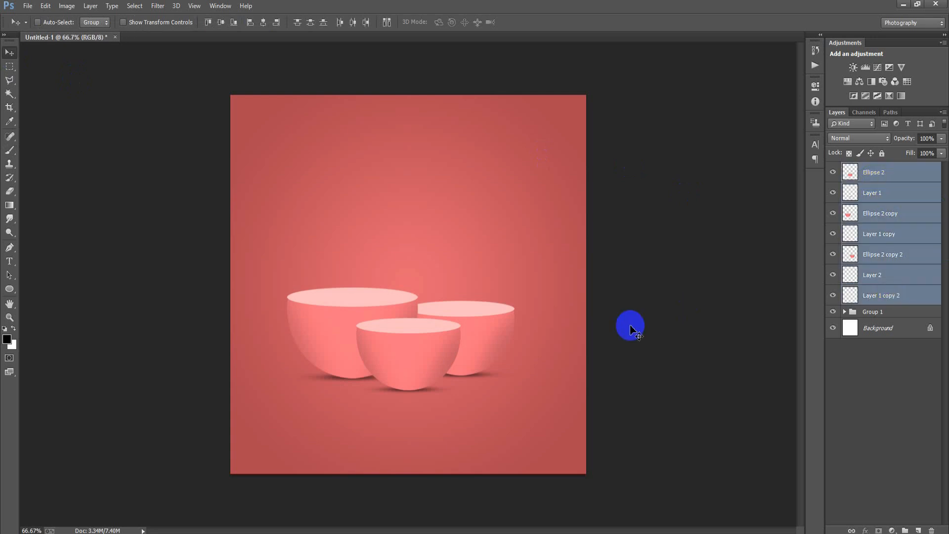
key(ctrl+g)
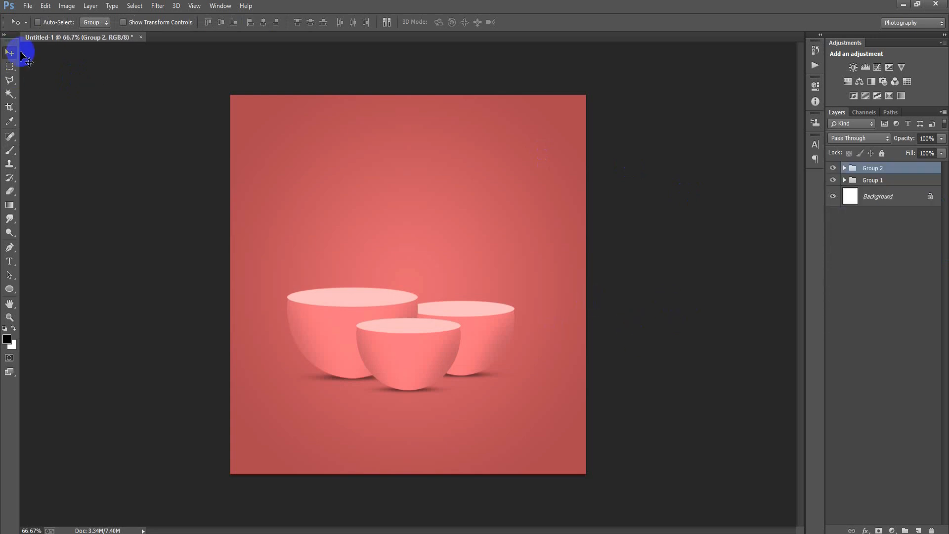
ctrl+click(894, 200)
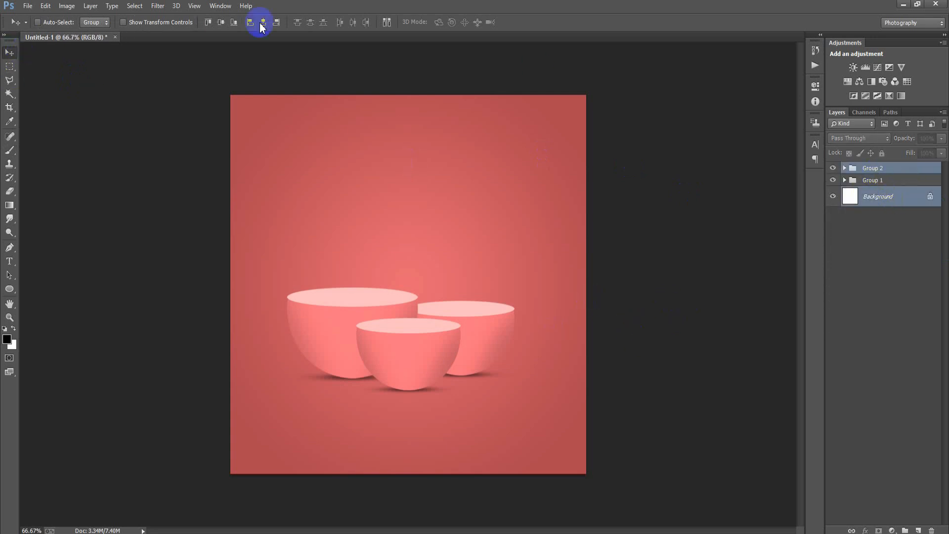
click(264, 23)
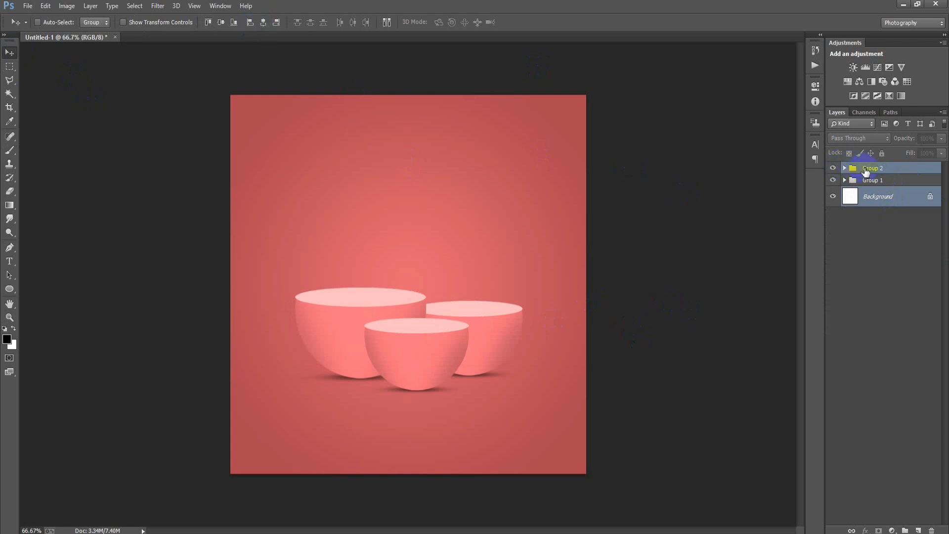
Step: Place the flip-cap lotion bottle image as a linked file above the bowl group, scaled to 38.80% and standing on the front bowl
click(865, 170)
click(28, 6)
click(71, 208)
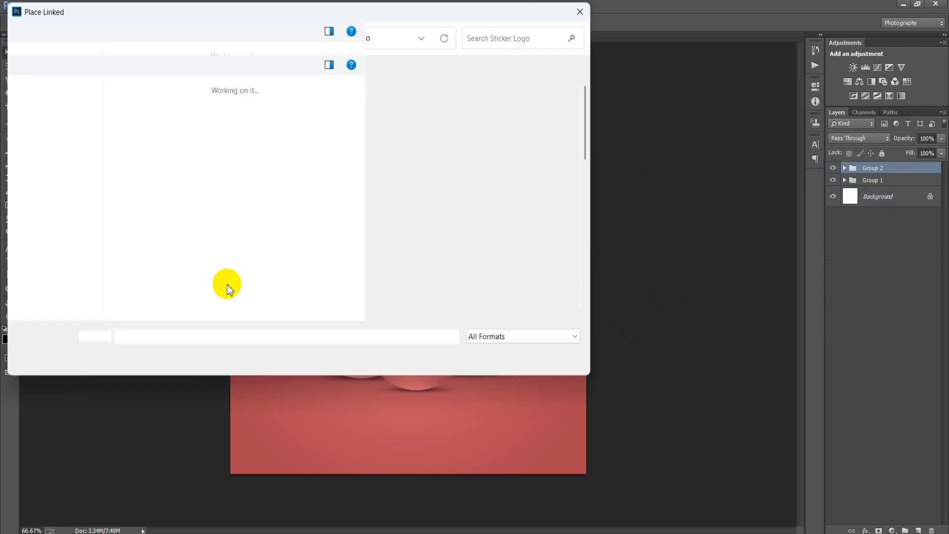
click(282, 254)
click(502, 360)
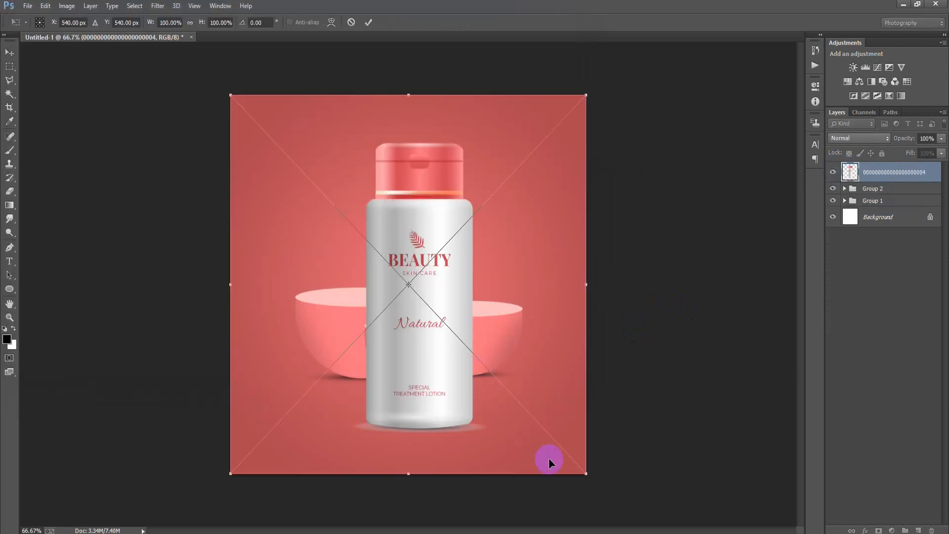
drag(585, 473, 483, 363)
drag(480, 327, 479, 310)
drag(483, 347, 453, 290)
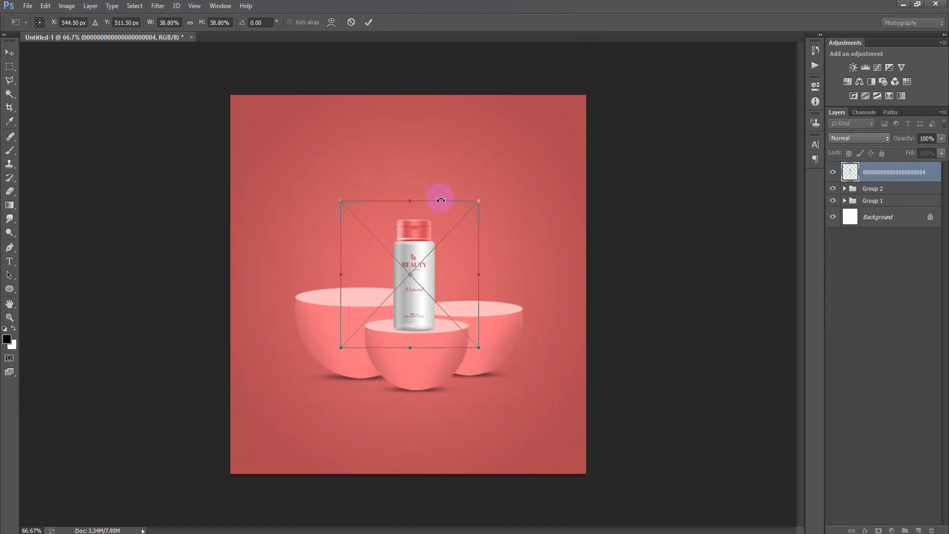
click(365, 24)
Step: Position the lotion bottle horizontally at the middle of the front bowl's rim and rasterize its layer
key(v)
ctrl+click(890, 217)
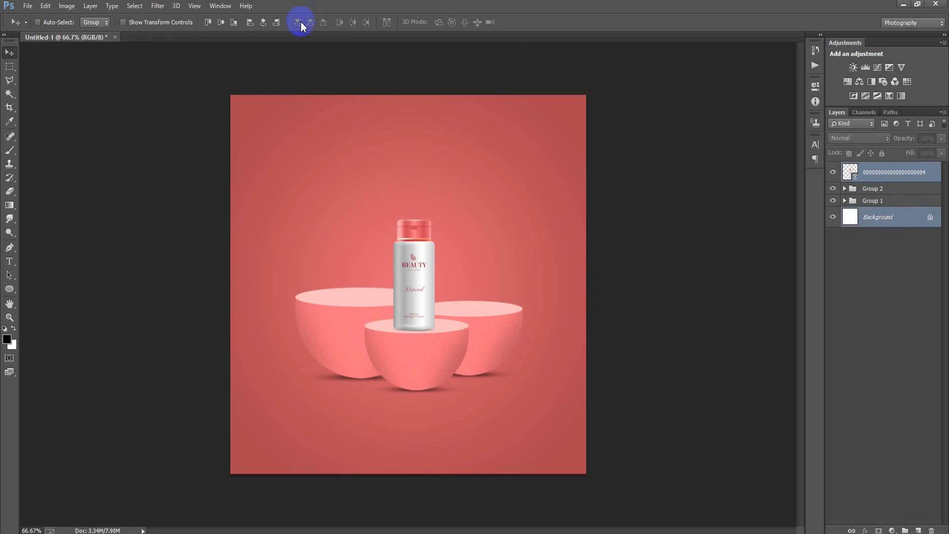
click(265, 23)
click(883, 172)
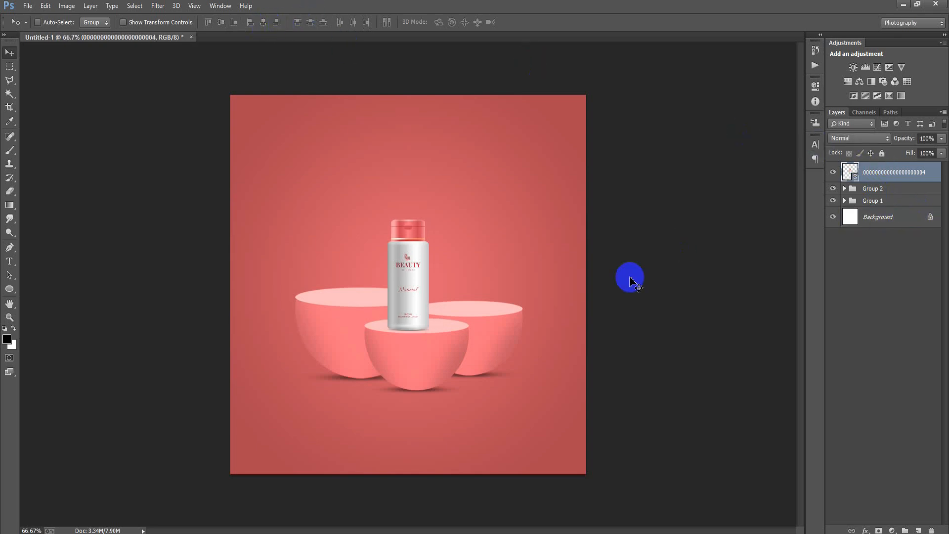
key(Right)
key(Right)
key(Right)
key(Right)
key(Right)
key(Right)
key(Right)
key(Right)
key(Right)
key(Right)
key(Right)
key(Right)
key(Right)
key(Right)
key(Right)
key(Right)
key(Right)
key(Right)
key(Right)
key(Right)
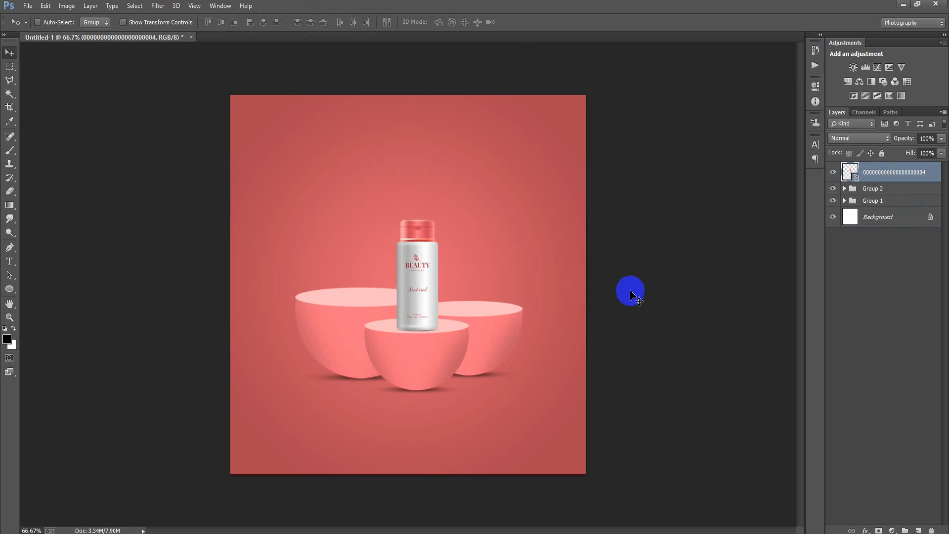
right_click(866, 175)
click(687, 238)
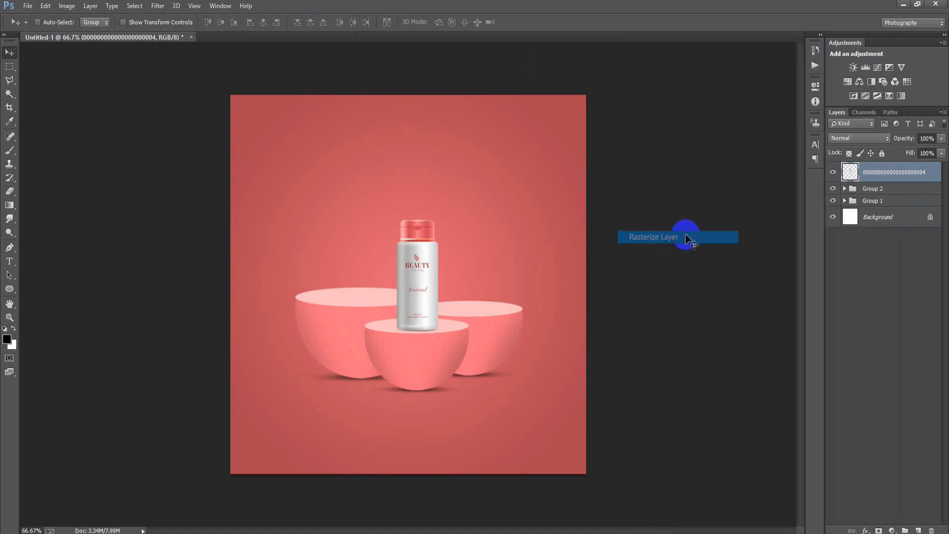
Step: Place the pump bottle image as a linked file, scaled to 54.63% and standing on the left bowl
click(28, 5)
click(79, 206)
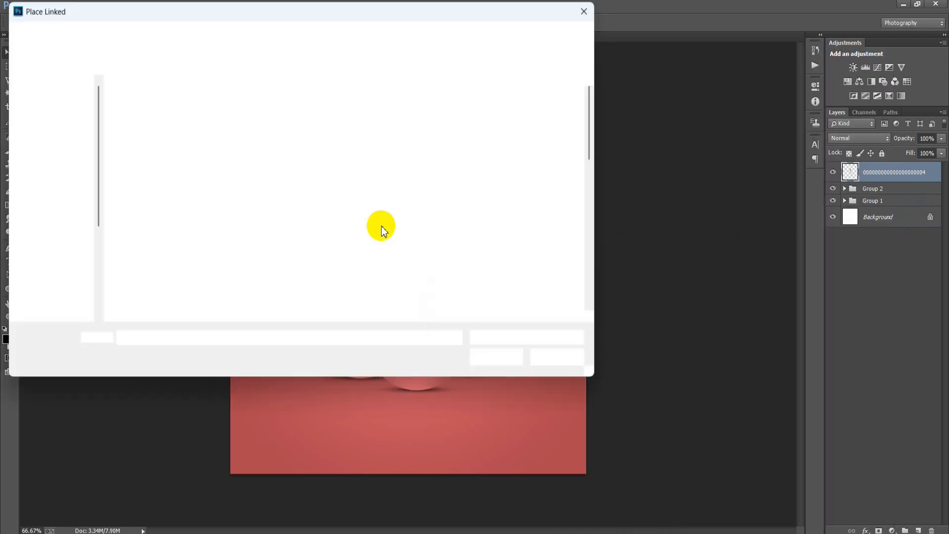
double_click(143, 203)
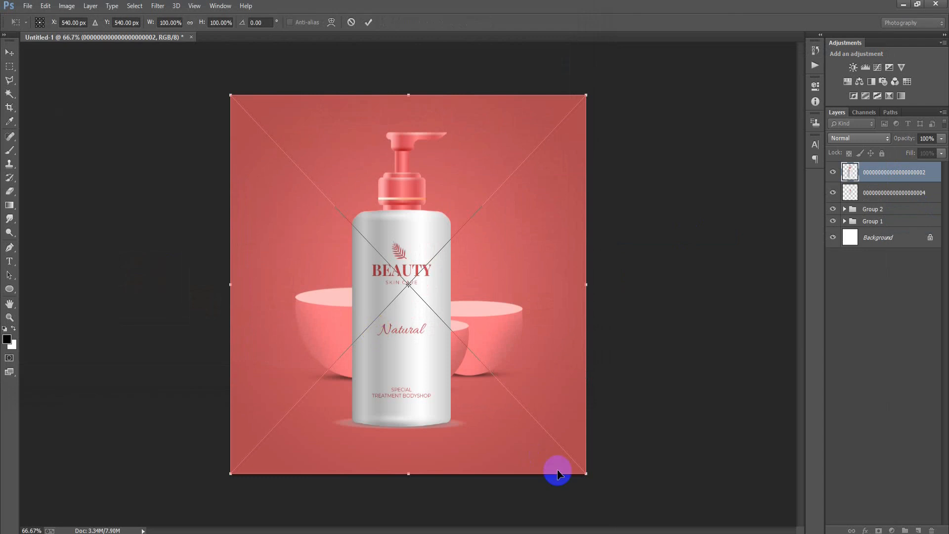
drag(585, 474, 451, 287)
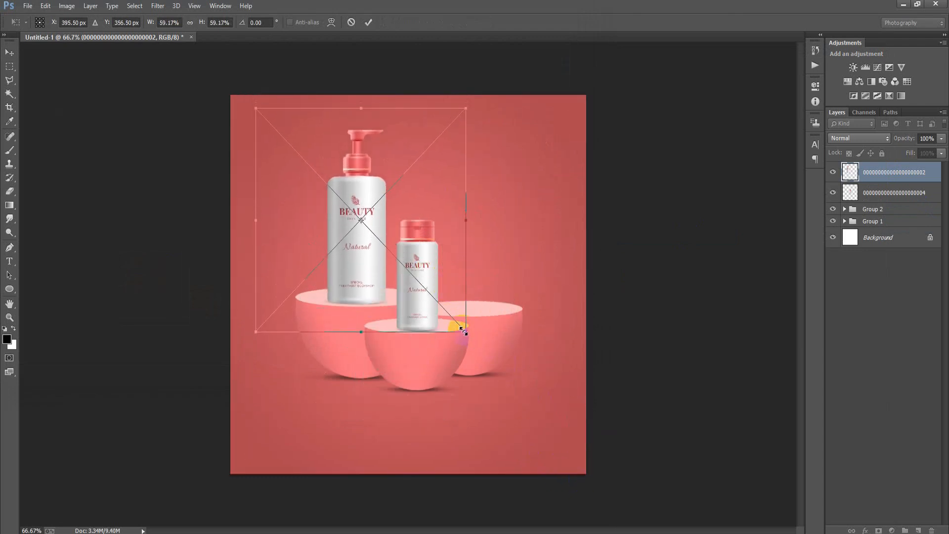
drag(465, 334, 457, 324)
drag(439, 272, 439, 275)
click(368, 23)
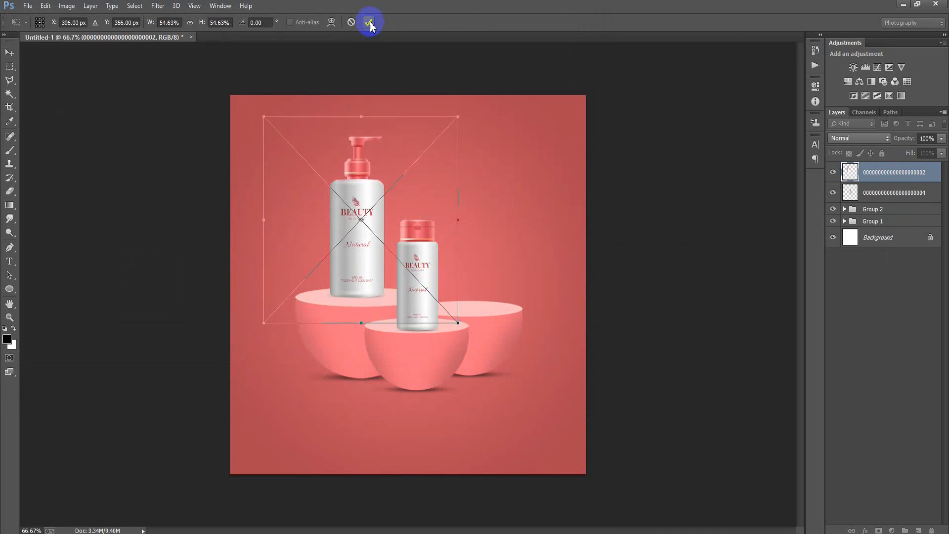
Step: Shift the pump bottle slightly down onto the left bowl's rim surface and rasterize its layer
key(Down)
key(Down)
key(Down)
key(Down)
key(Down)
key(Down)
key(Down)
key(Down)
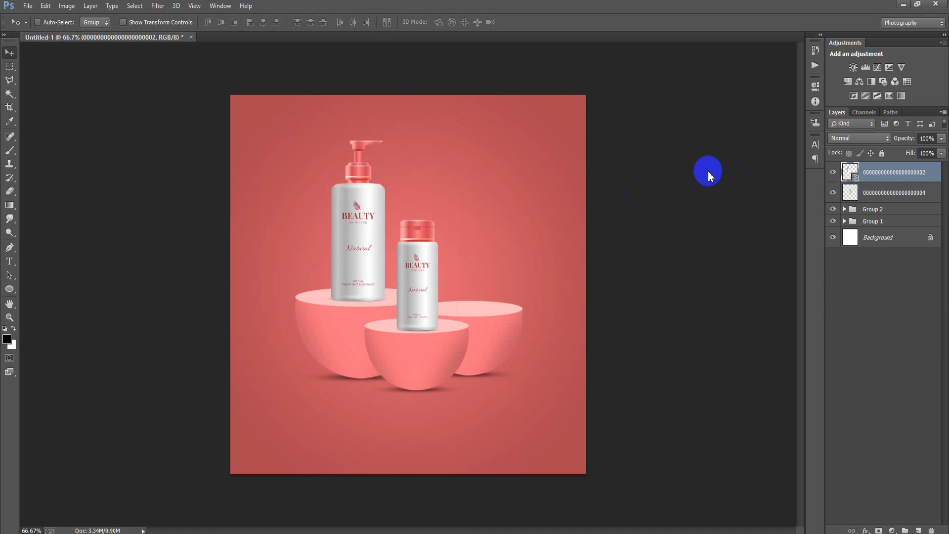
right_click(904, 177)
click(710, 236)
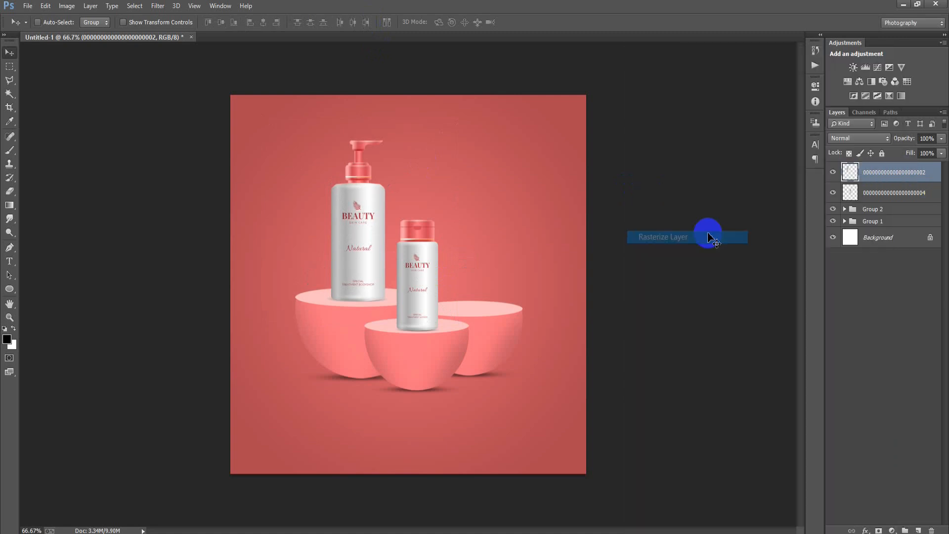
Step: Place the cream jar image as a linked file, scaled to 31.30% and standing on the right bowl, and rasterize its layer
click(27, 6)
click(64, 208)
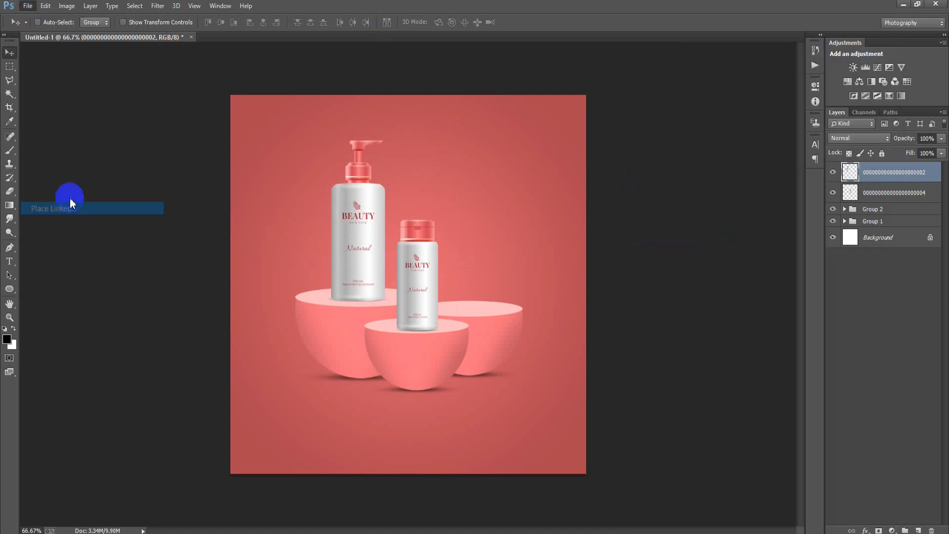
double_click(553, 109)
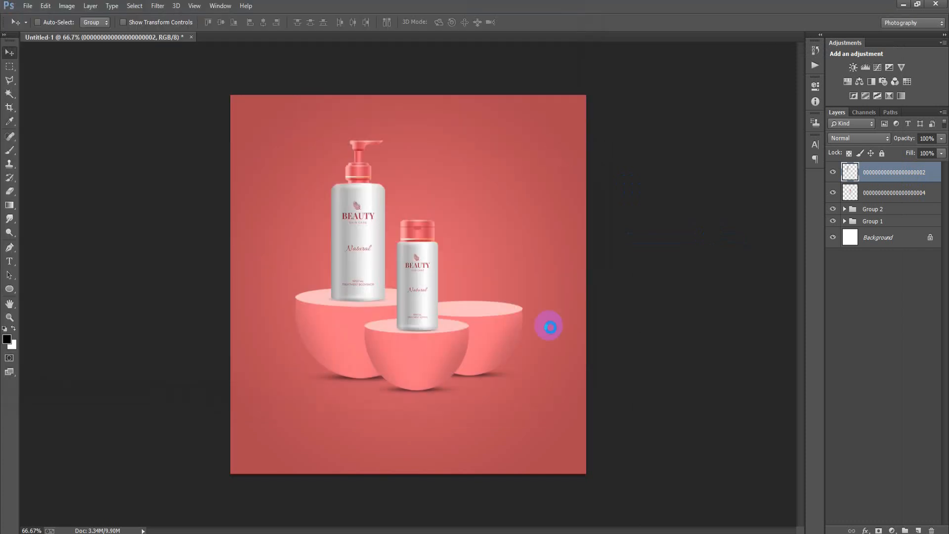
drag(596, 476, 474, 354)
drag(426, 289, 494, 286)
drag(547, 345, 534, 339)
drag(516, 292, 512, 293)
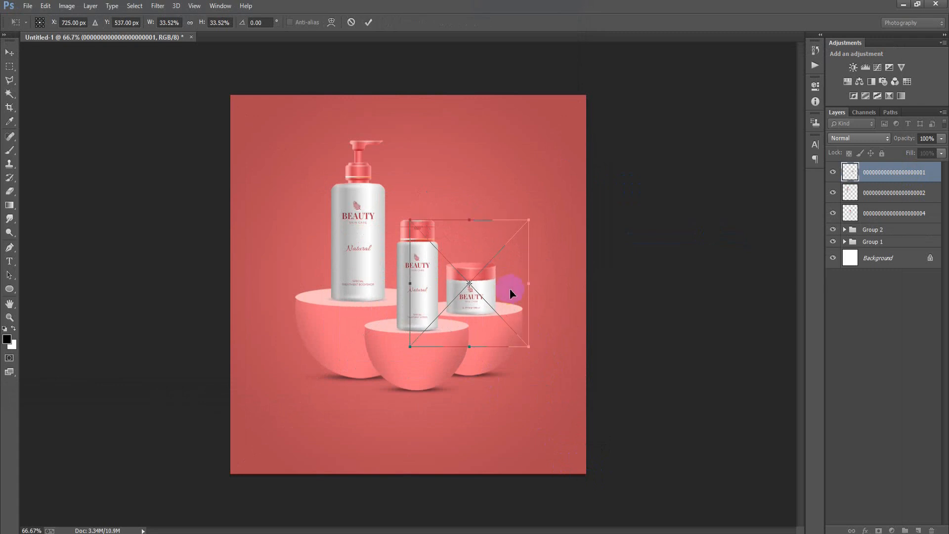
drag(528, 342, 524, 342)
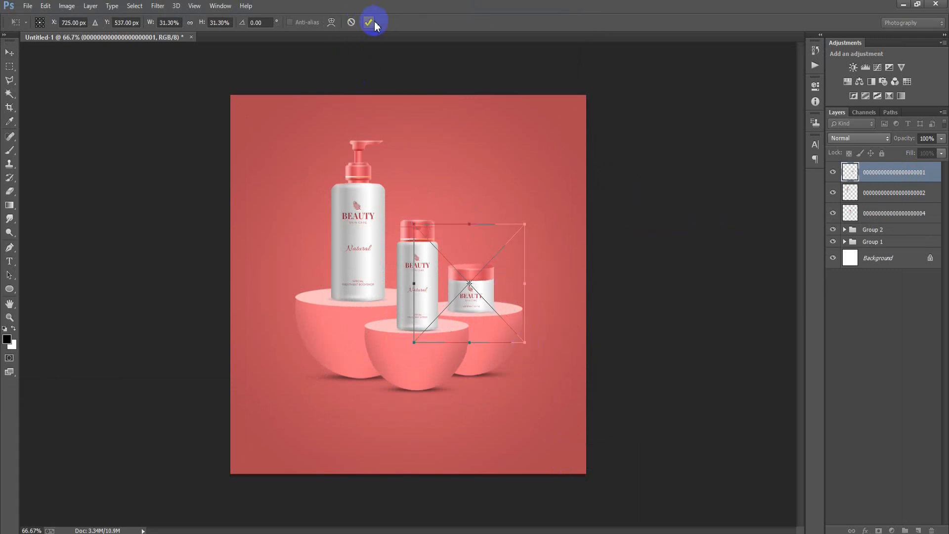
click(369, 22)
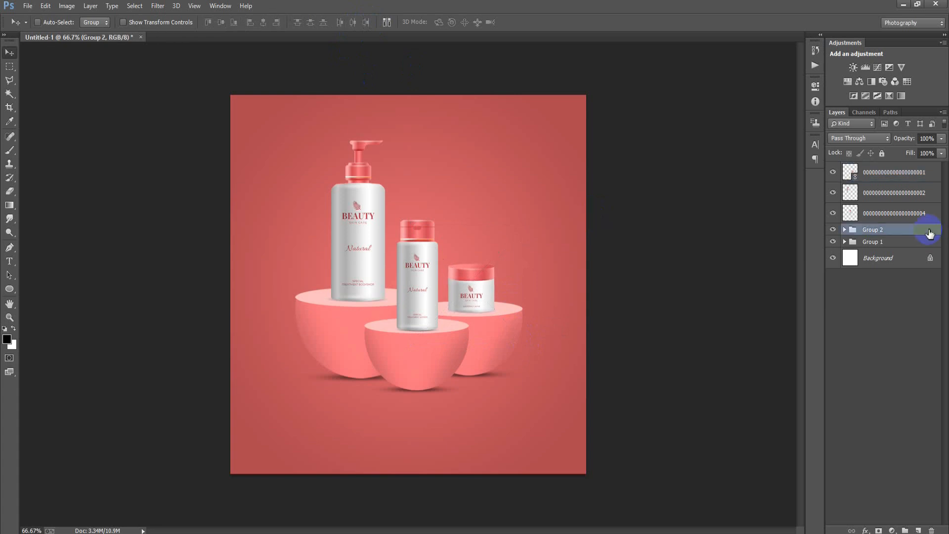
right_click(893, 176)
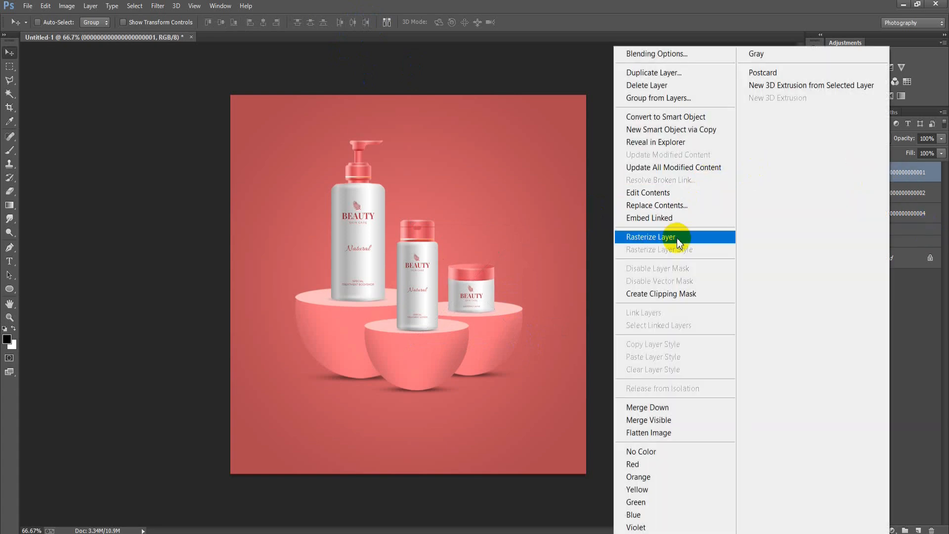
click(674, 236)
Step: Add a new layer above the bowl group and paint one soft black brush spot in the canvas's empty lower-left area
click(886, 233)
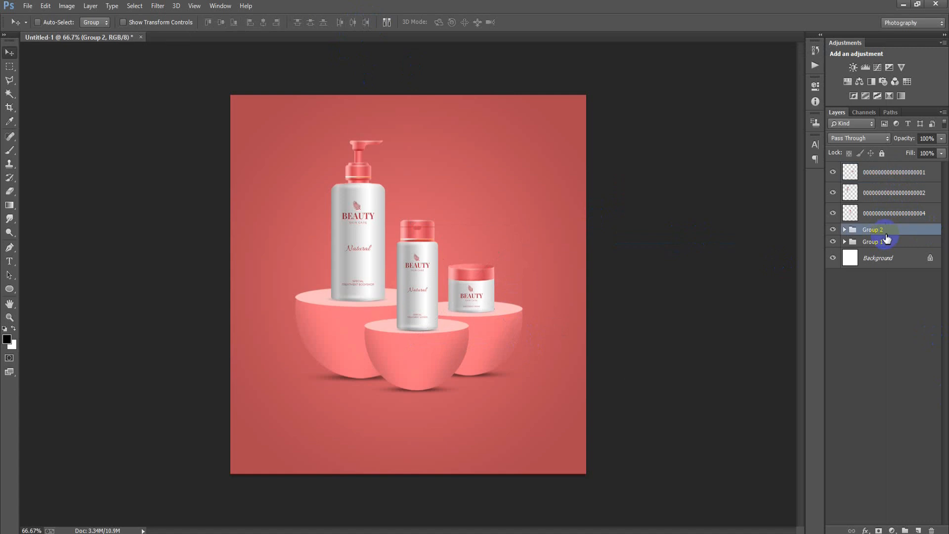
click(916, 529)
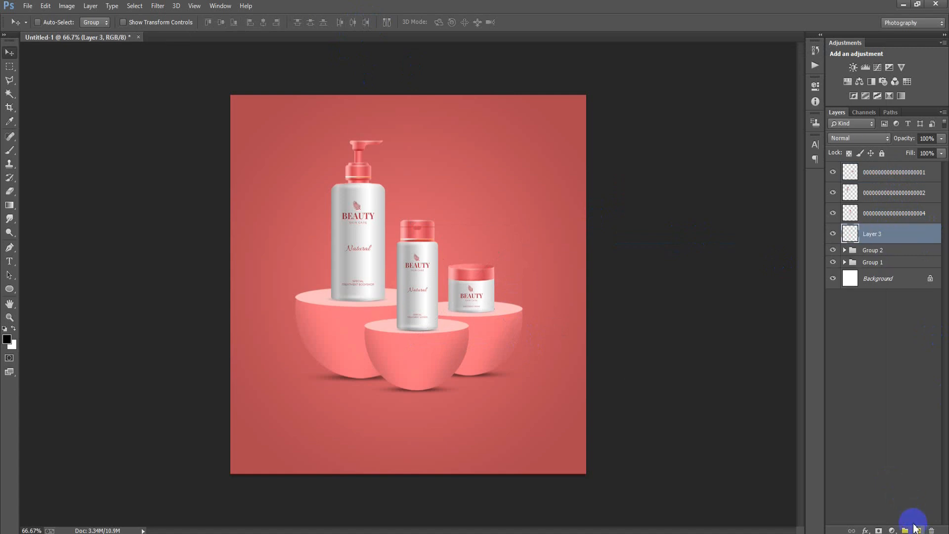
click(10, 150)
click(304, 426)
click(9, 52)
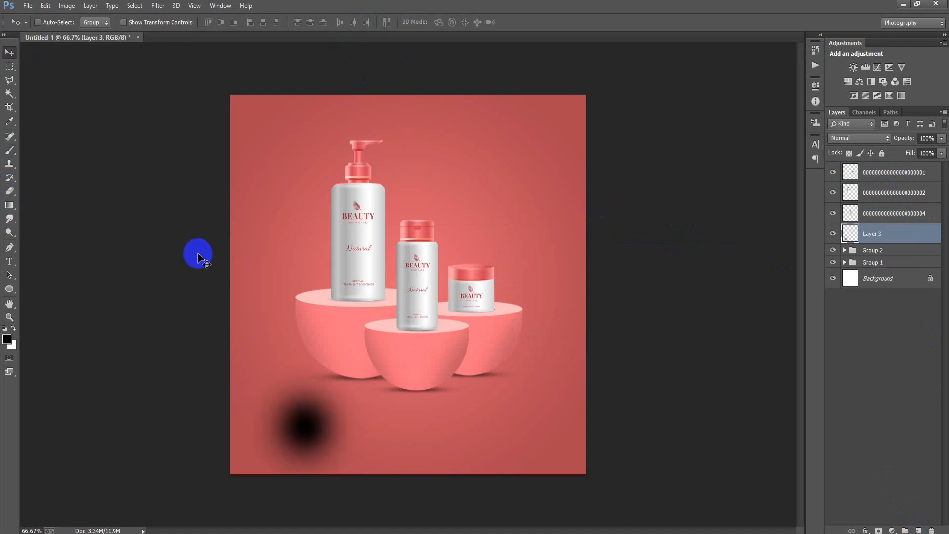
Step: Flatten the black spot to 94.38% width and 7.18% height beneath the pump bottle, and set its layer opacity to 69%
key(ctrl+t)
mouse_move(306, 476)
mouse_down()
mouse_move(311, 424)
mouse_move(358, 295)
mouse_up()
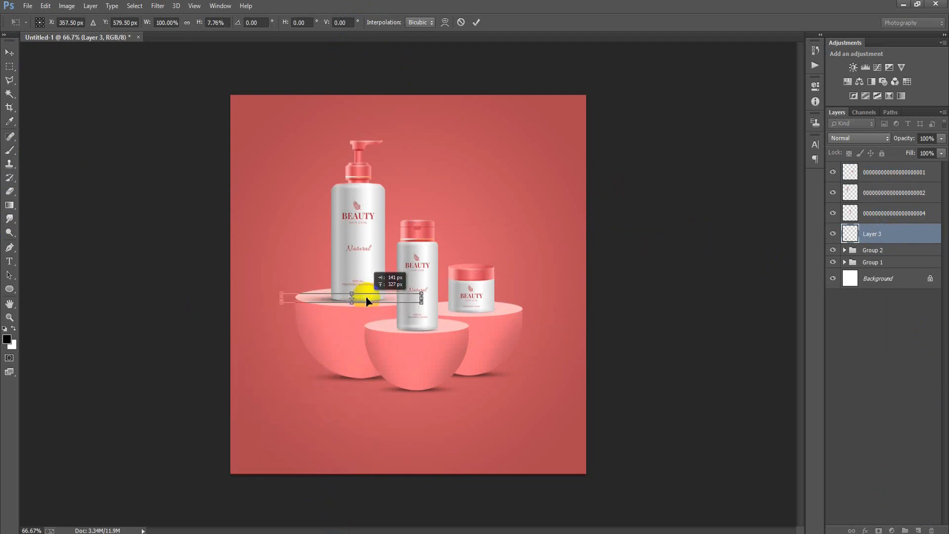
drag(426, 301, 422, 300)
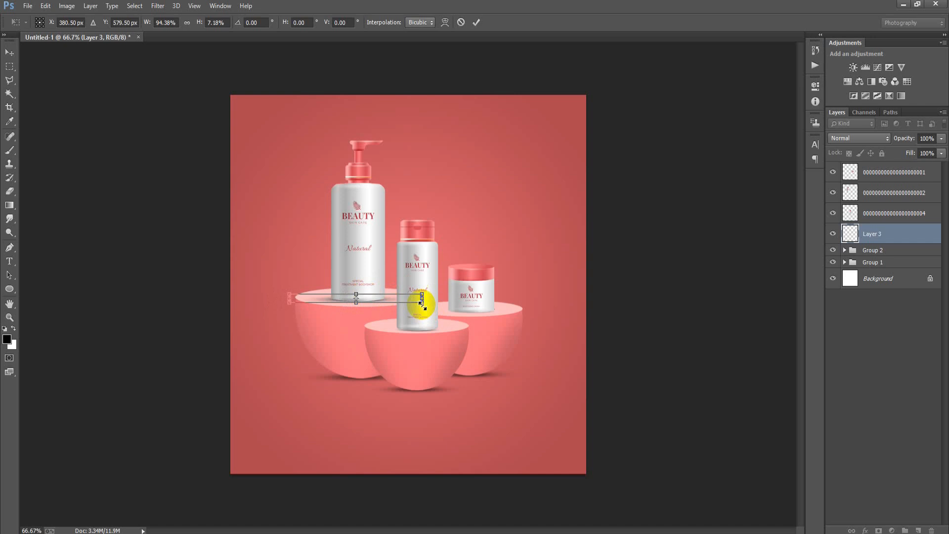
click(477, 22)
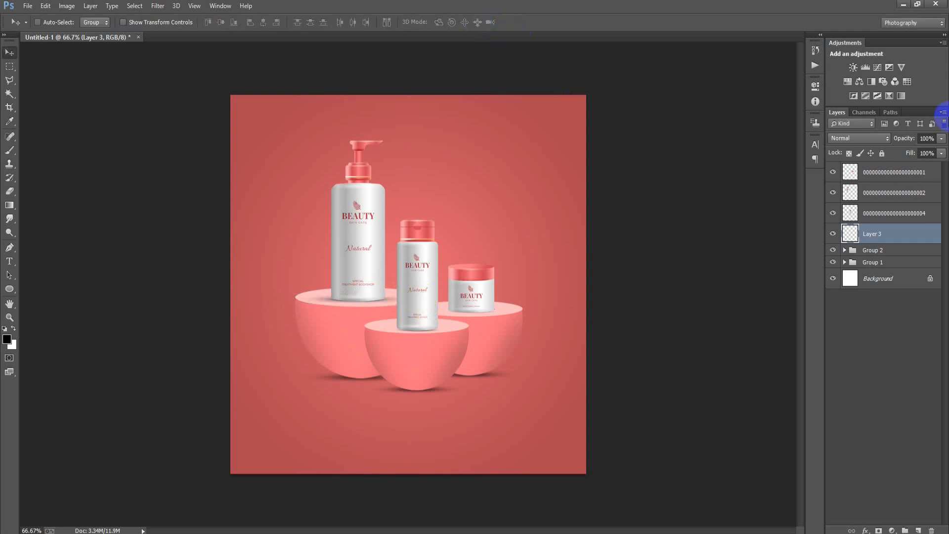
click(942, 140)
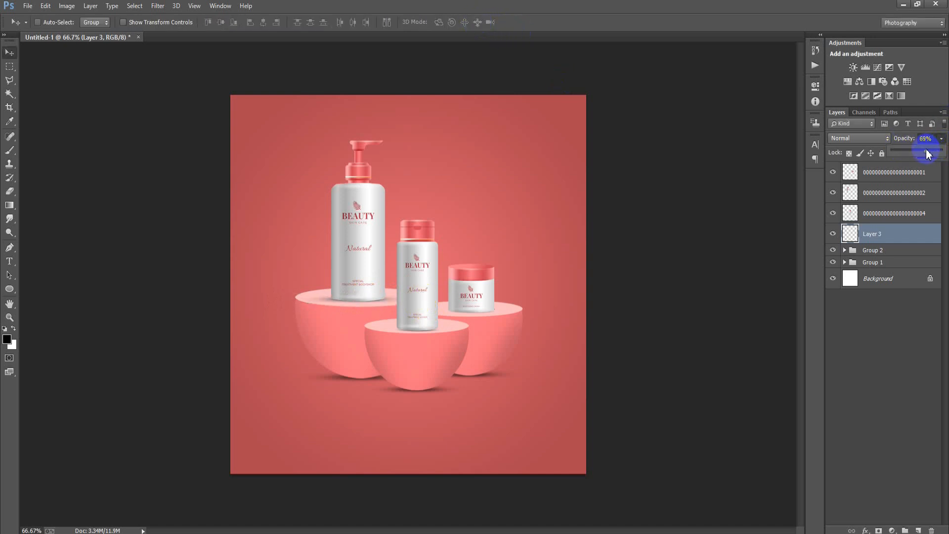
Step: Duplicate the shadow beneath the lotion bottle and the cream jar, and narrow the jar's shadow to 83.67% width
drag(361, 300, 415, 327)
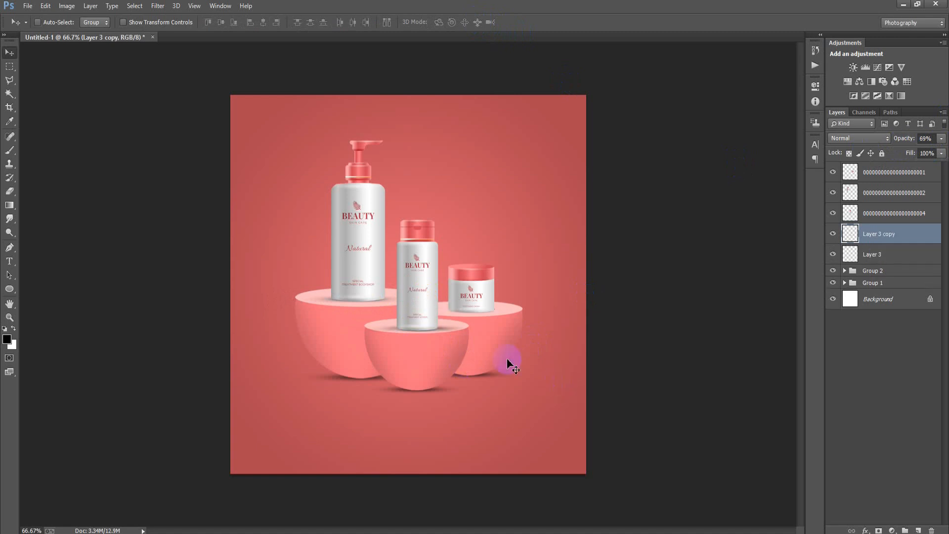
drag(436, 327, 487, 315)
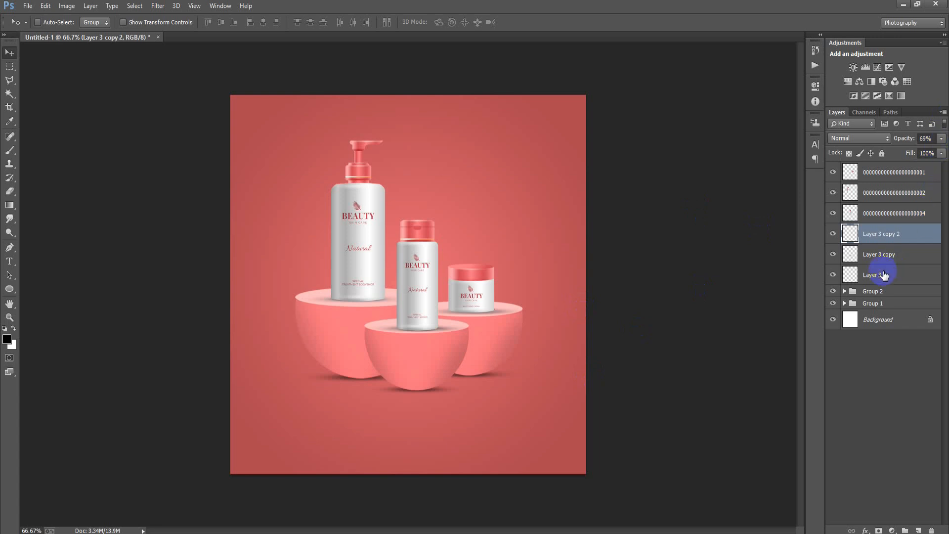
key(ctrl+t)
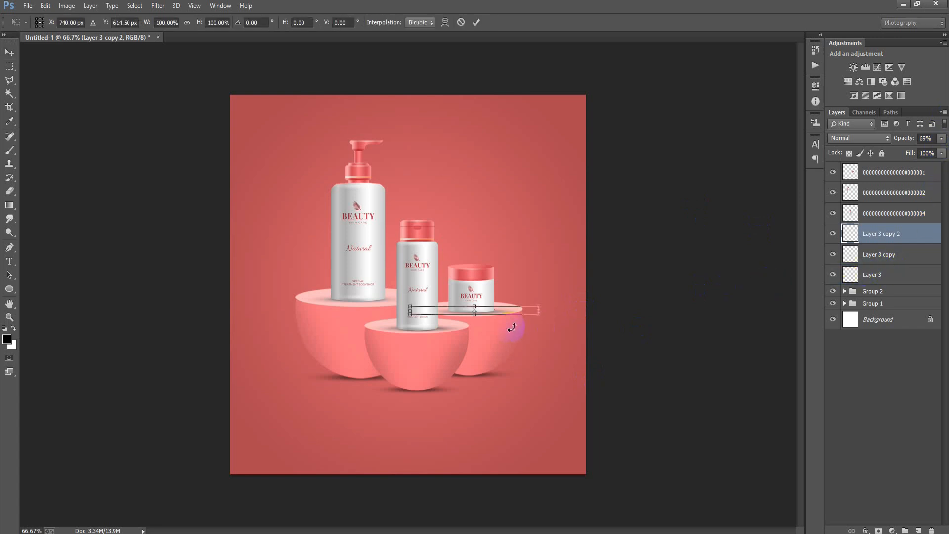
drag(541, 312, 529, 311)
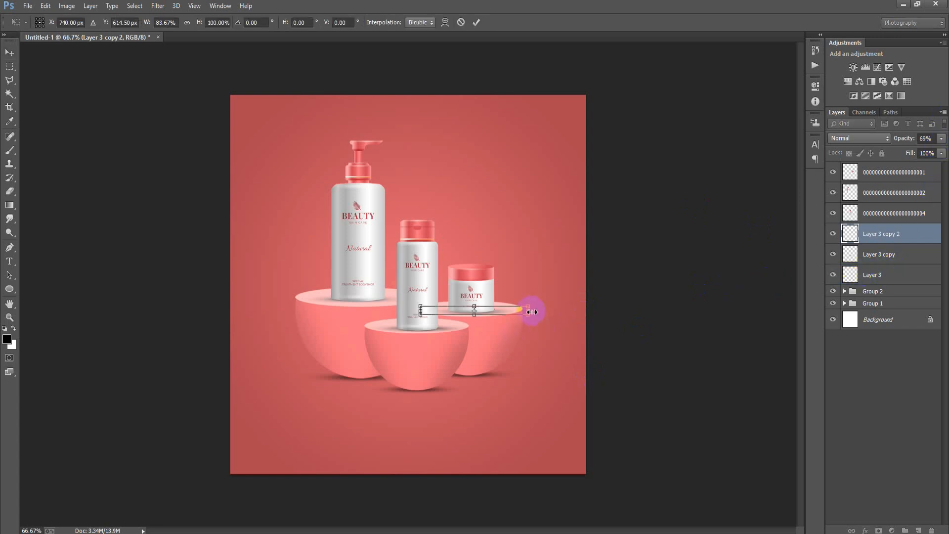
click(478, 22)
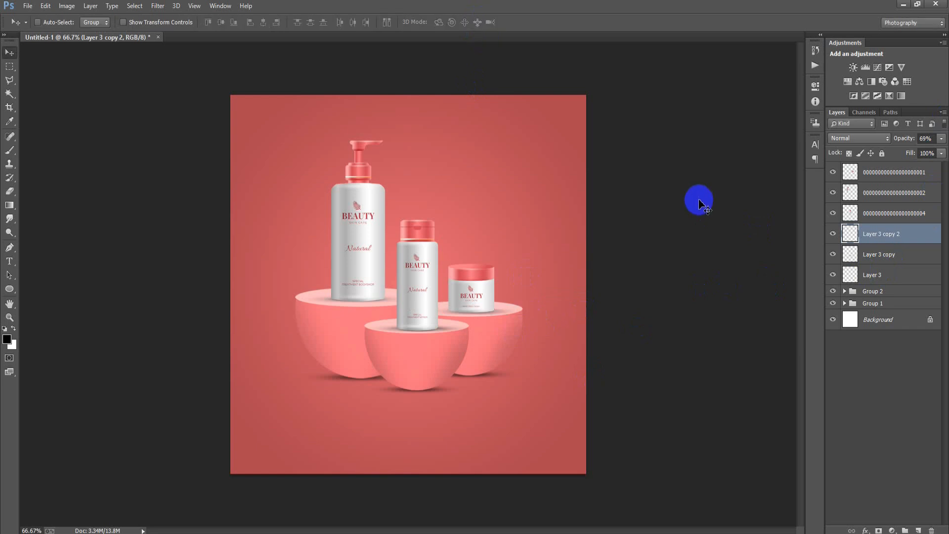
Step: Narrow the shadow beneath the lotion bottle to 84.18% width
click(867, 254)
key(ctrl+t)
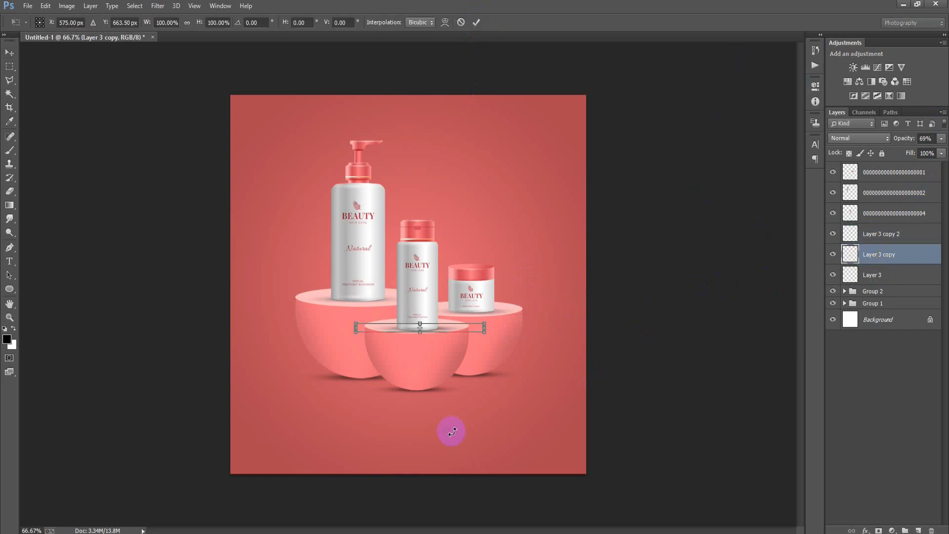
drag(487, 328, 478, 329)
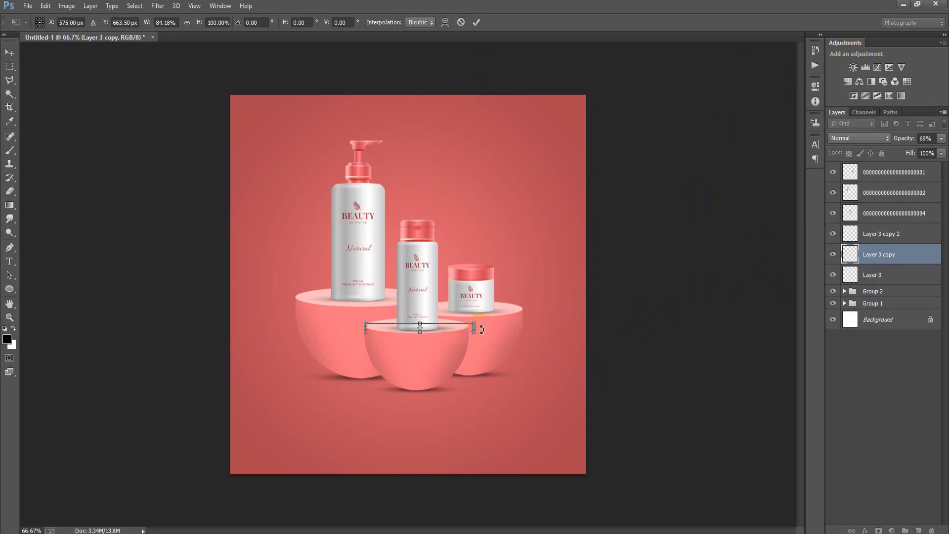
click(475, 21)
Step: Group the three product layers together with their three shadow layers
click(879, 174)
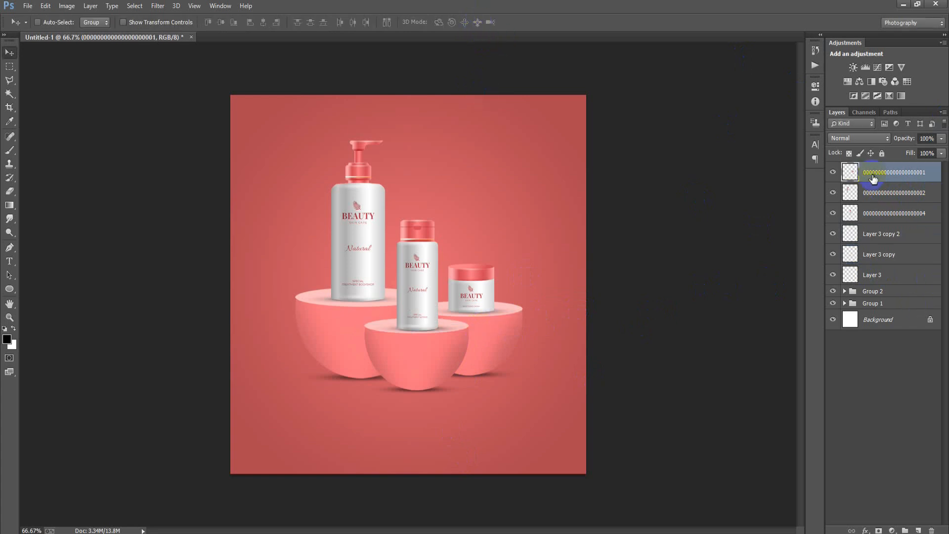
shift+click(889, 280)
key(ctrl+g)
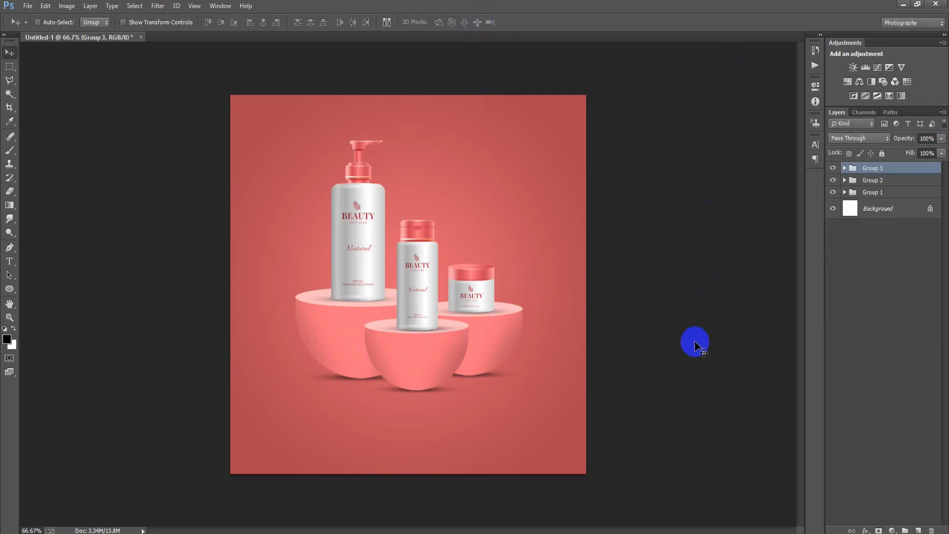
key(ctrl+t)
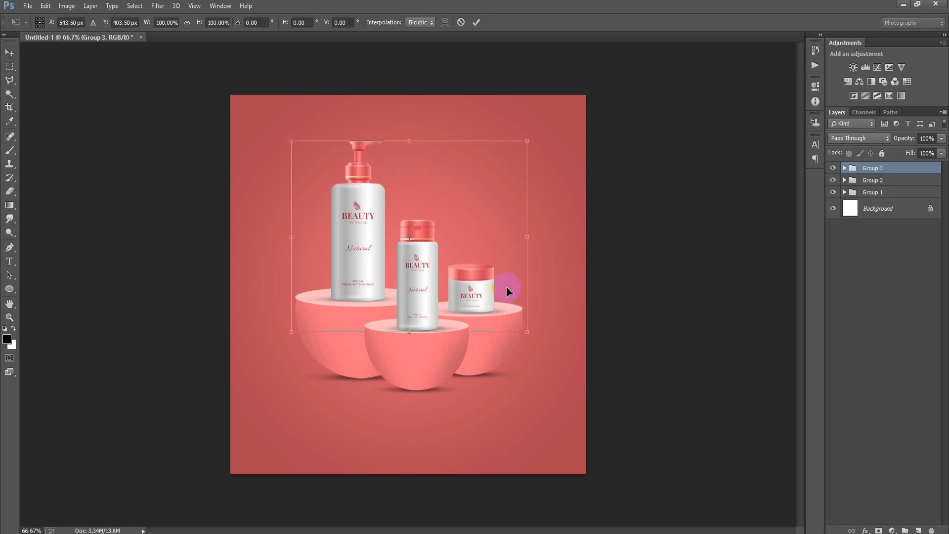
key(Return)
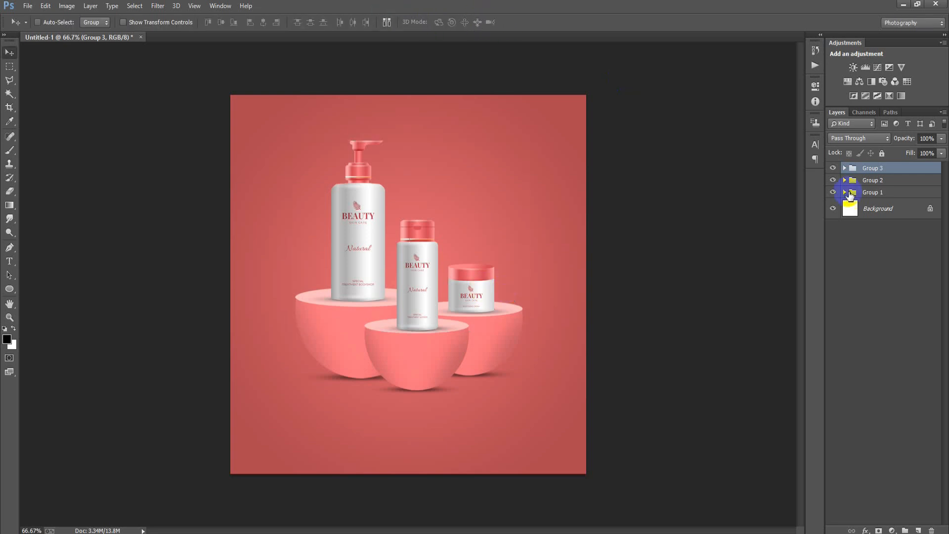
Step: Scale the product and bowl groups together to 94.36% width and 94.48% height, and move them lower on the canvas
shift+click(873, 181)
key(ctrl+t)
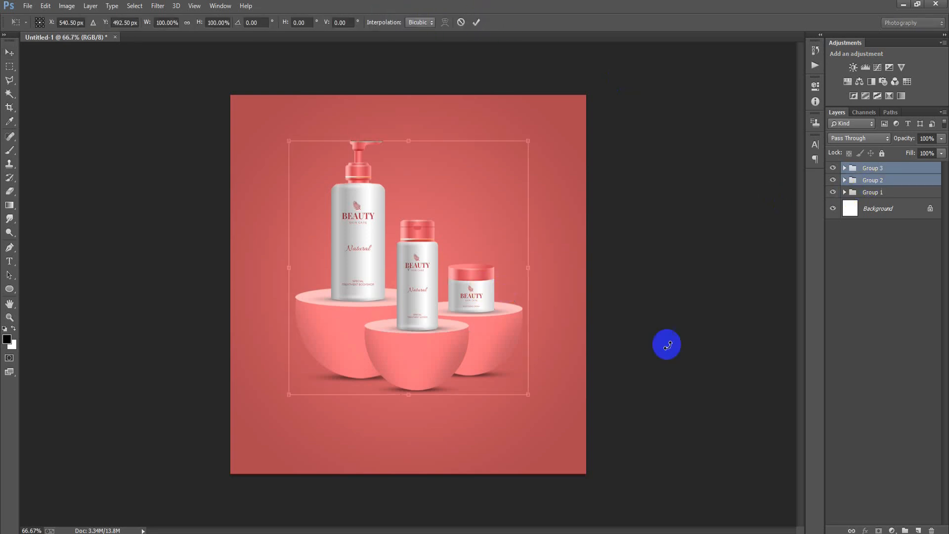
drag(530, 394, 515, 370)
mouse_move(486, 341)
mouse_down()
mouse_move(484, 367)
mouse_move(482, 359)
mouse_up()
drag(516, 411, 520, 412)
click(476, 24)
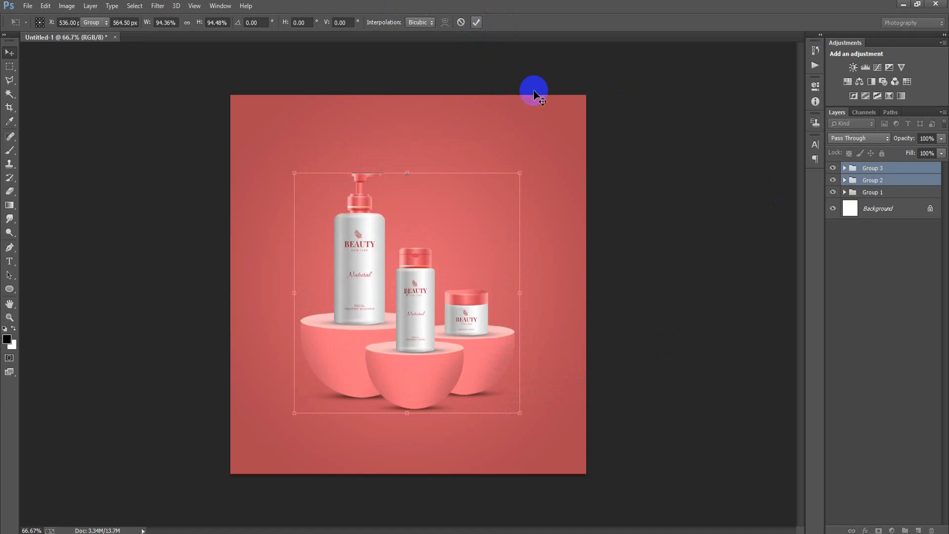
Step: Nudge the product and bowl groups further down, leaving more free space above the pump bottle
key(shift+Down)
key(shift+Down)
key(shift+Down)
key(shift+Down)
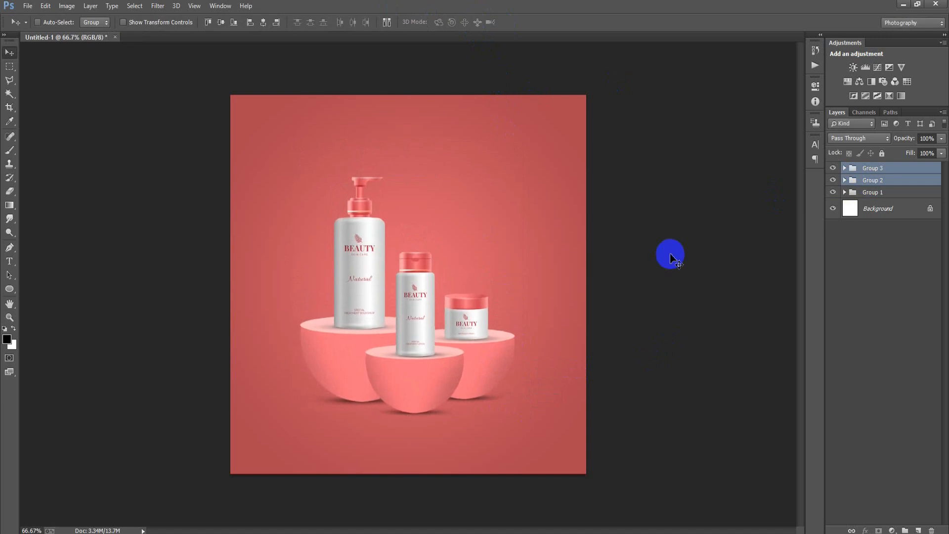
key(Down)
key(Down)
key(Down)
key(Down)
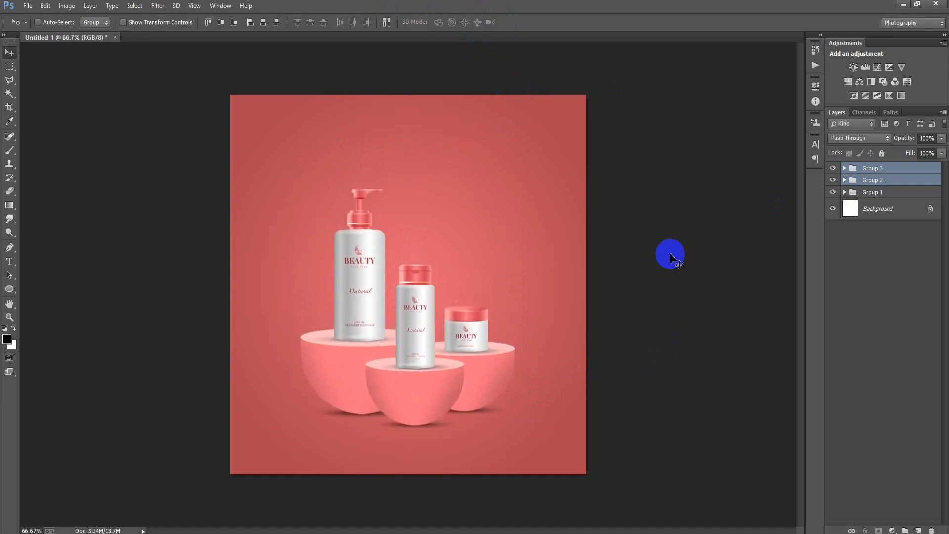
key(Up)
key(Up)
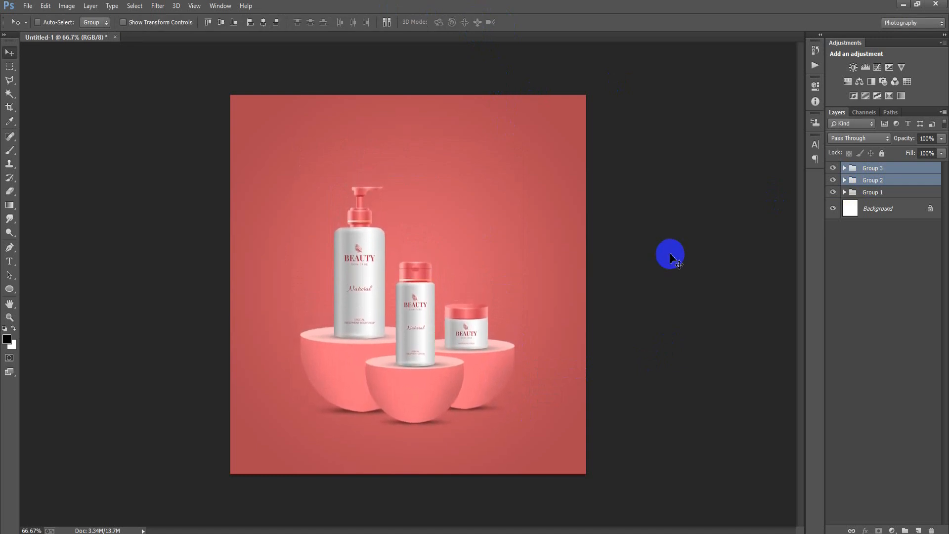
Step: Add the white heading "Cognefic" in the Silently FREE font at 16.6 pt near the canvas's upper edge on a new layer
click(920, 530)
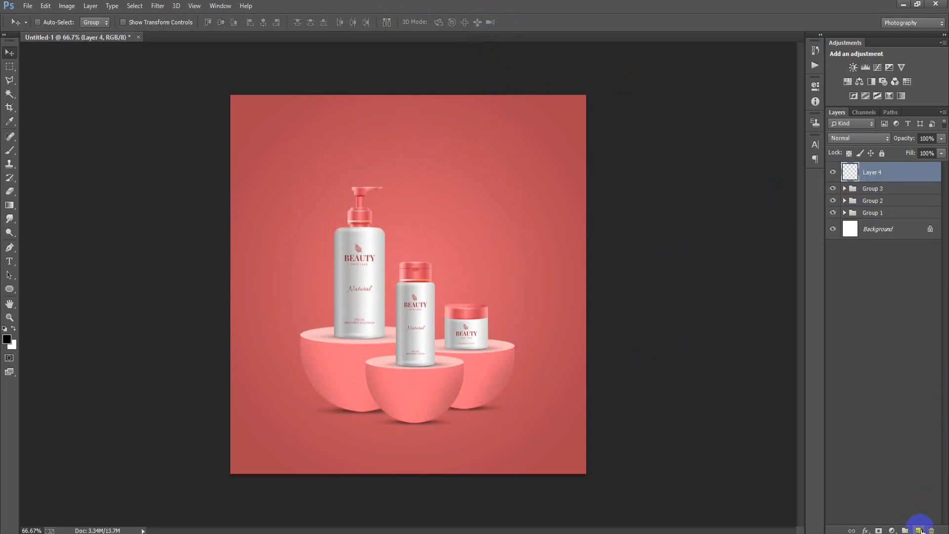
click(9, 261)
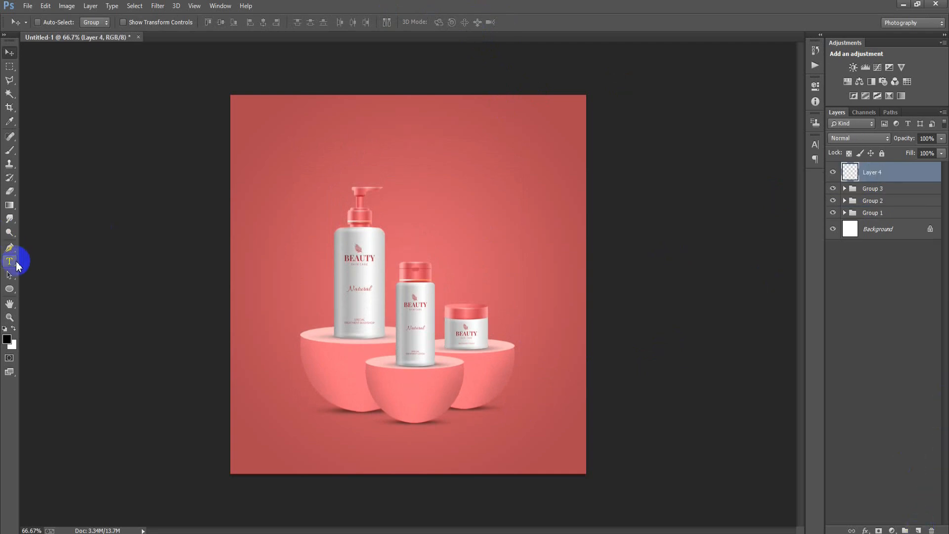
click(390, 126)
text(Cosmetic)
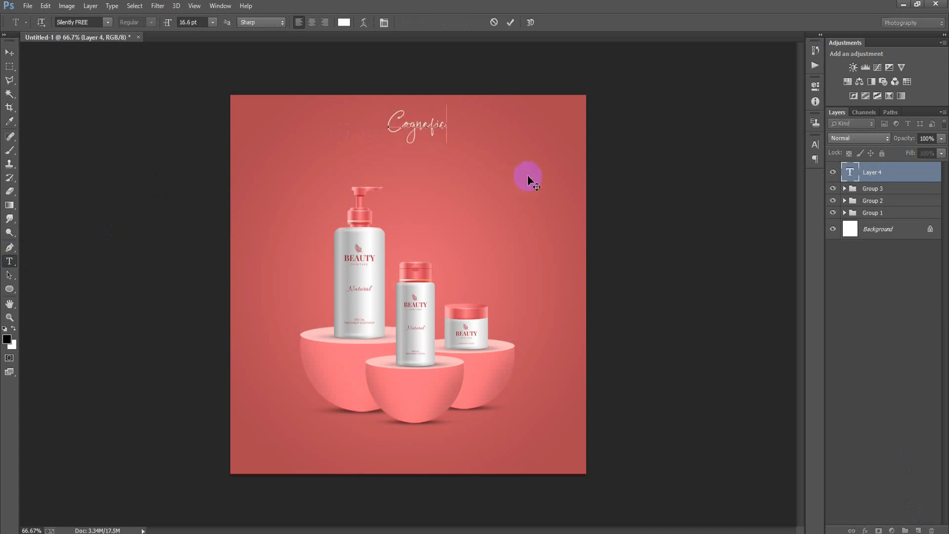
click(10, 53)
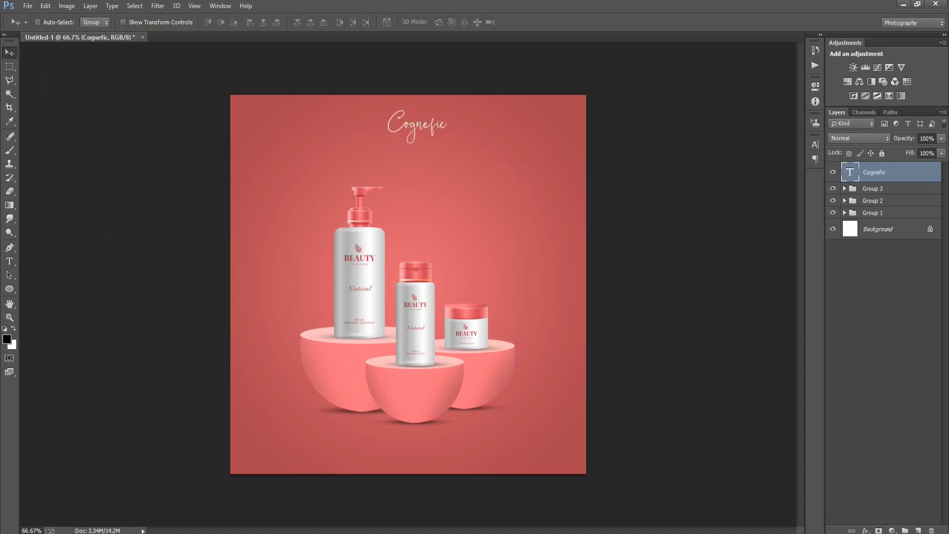
Step: Centre the "Cognefic" heading horizontally against the Background layer
ctrl+click(897, 232)
click(250, 25)
click(861, 178)
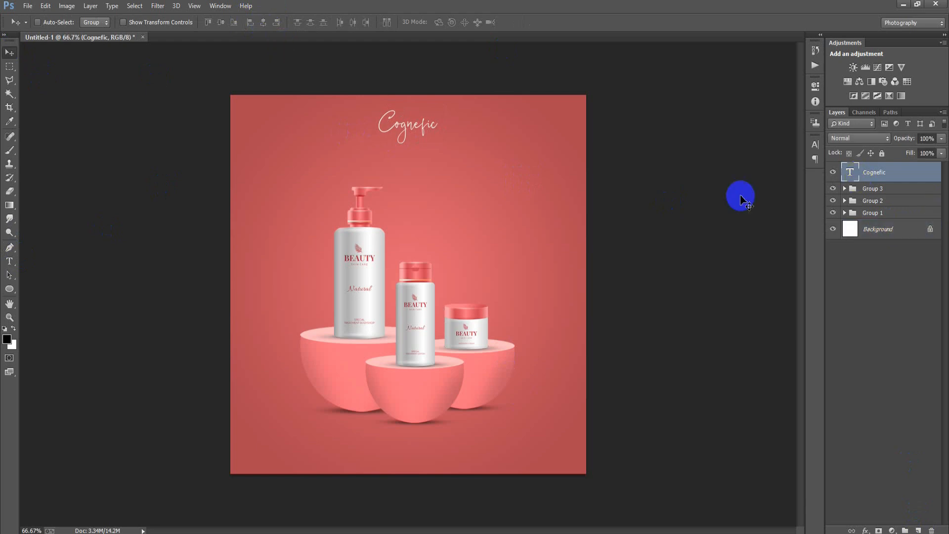
Step: Nudge the product and bowl groups, Group 3 and Group 2, together further down the canvas
click(901, 193)
ctrl+click(901, 197)
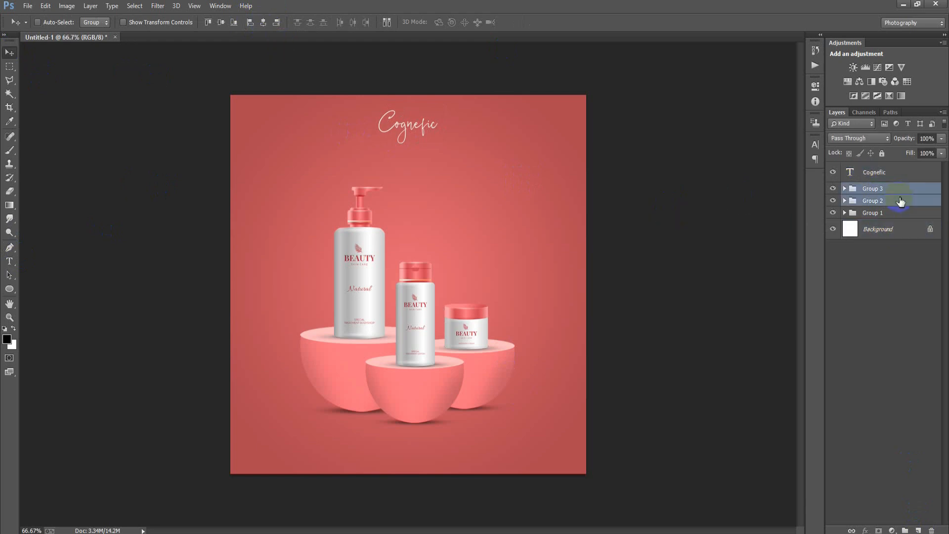
key(Down)
key(Down)
key(Down)
key(Down)
key(Down)
key(Down)
key(Down)
key(Down)
key(Down)
key(Down)
key(Down)
key(Down)
key(Down)
key(Down)
key(Down)
key(Down)
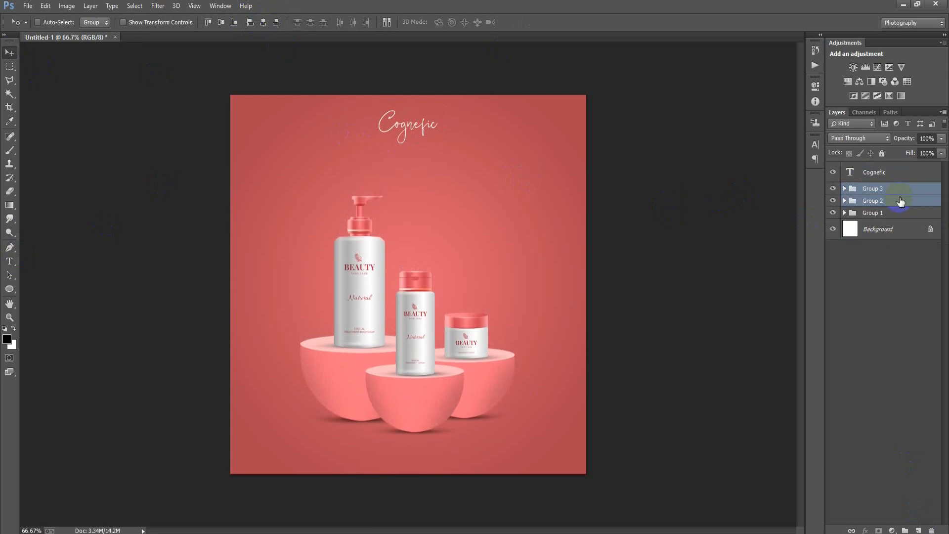
Step: Realign the "Cognefic" heading to the horizontal centre of the Background layer
click(890, 174)
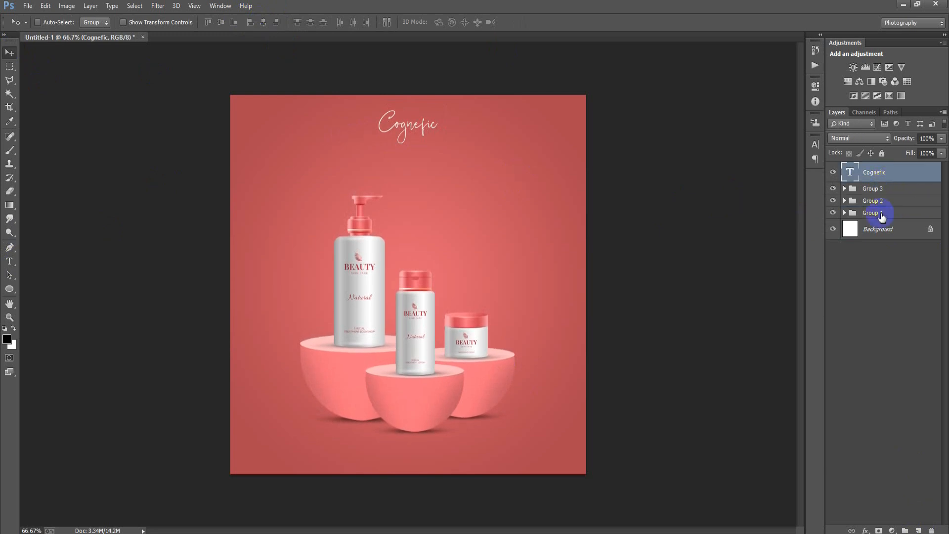
ctrl+click(880, 229)
click(263, 22)
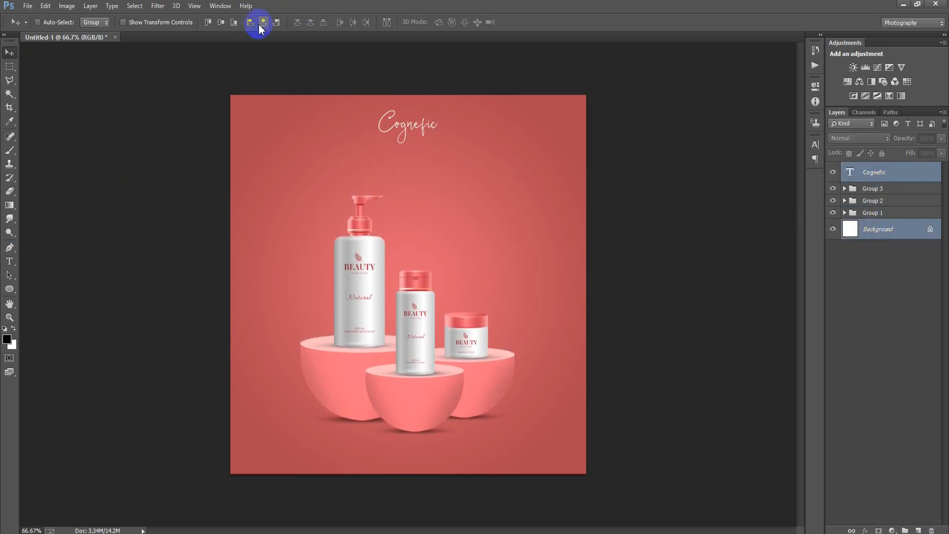
Step: Add the white text "FOR BEAUTY CARE" on a new layer above the "Cognefic" layer and place it below the heading
click(915, 178)
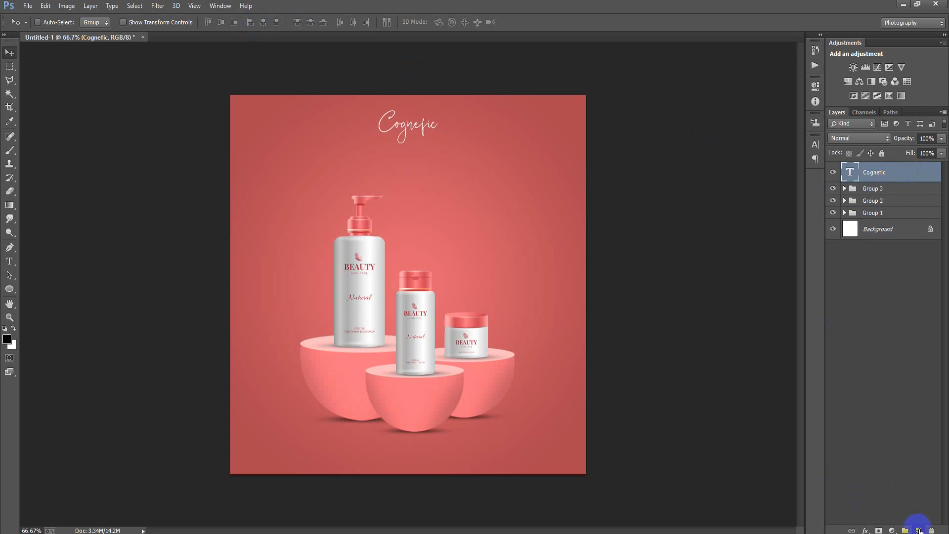
click(918, 530)
click(10, 262)
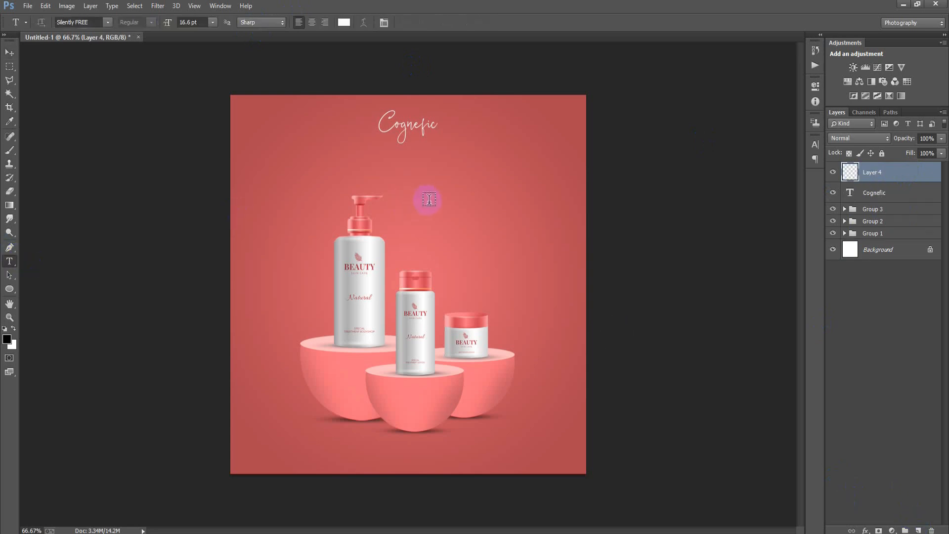
click(428, 200)
key(ctrl+v)
click(9, 52)
drag(508, 201, 465, 191)
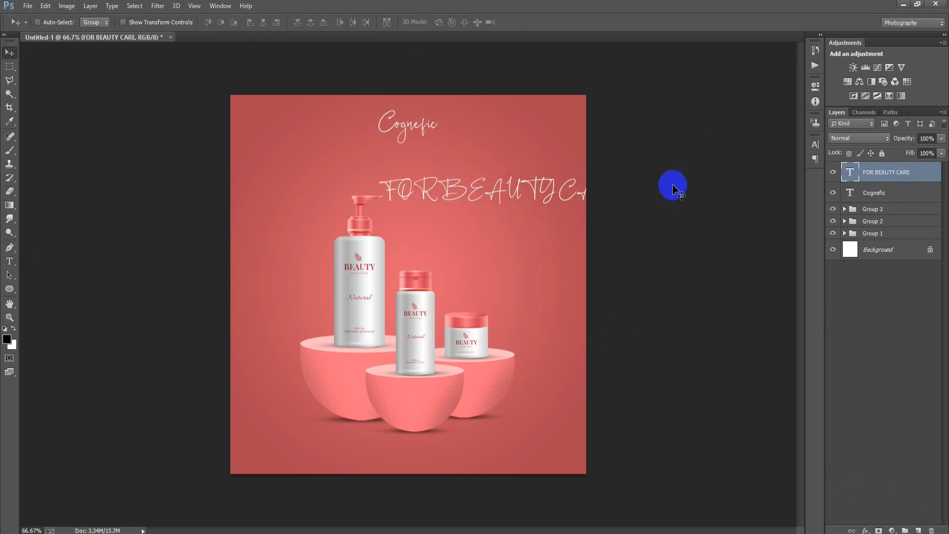
Step: Format the "FOR BEAUTY CARE" text in the Bebas font at 9.6 pt with 340 tracking
click(815, 146)
click(720, 154)
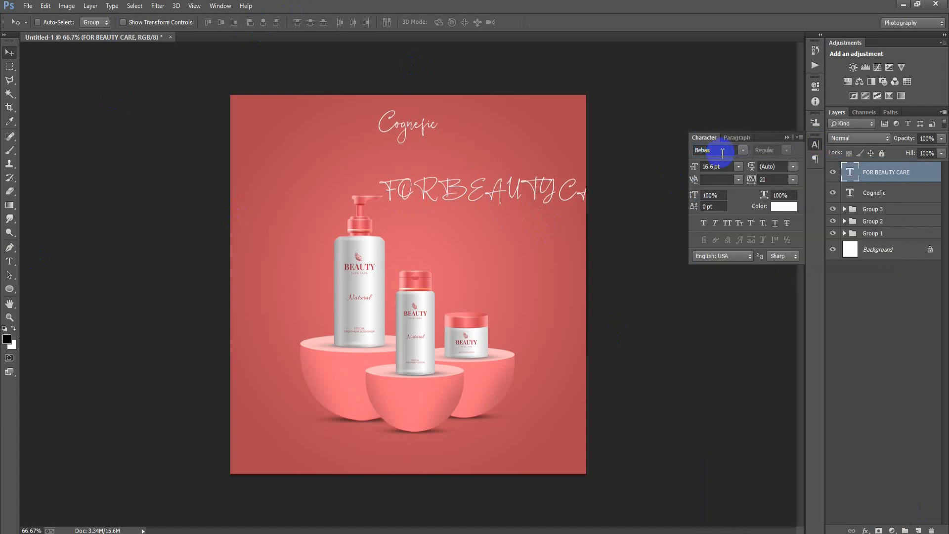
text(Bebas)
key(Return)
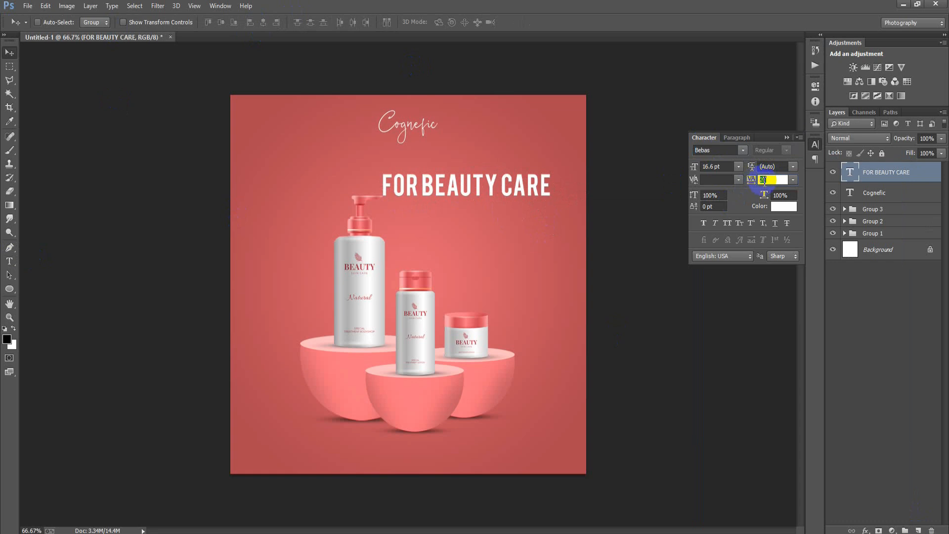
key(Return)
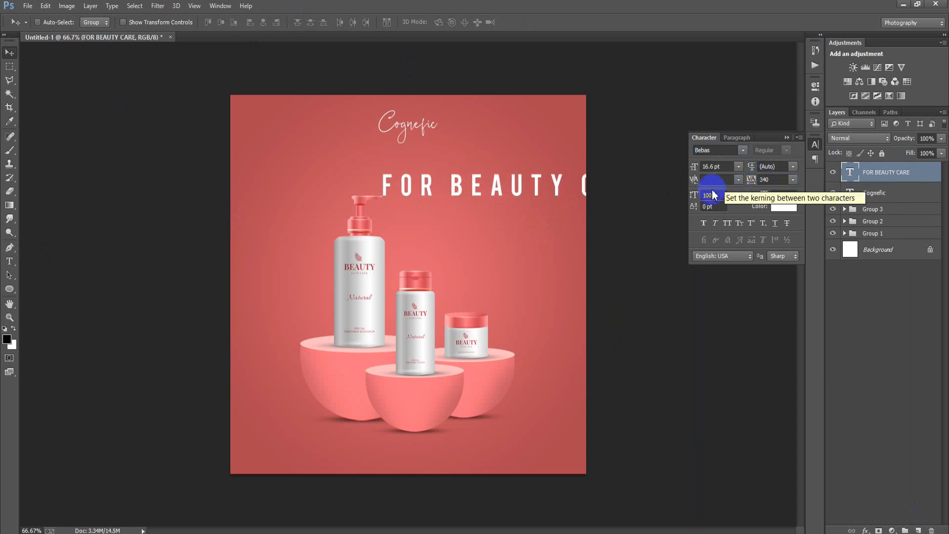
drag(696, 168, 692, 171)
Step: Move "FOR BEAUTY CARE" up against the base of the "Cognefic" heading and centre both texts horizontally on the Background layer
drag(513, 191, 467, 142)
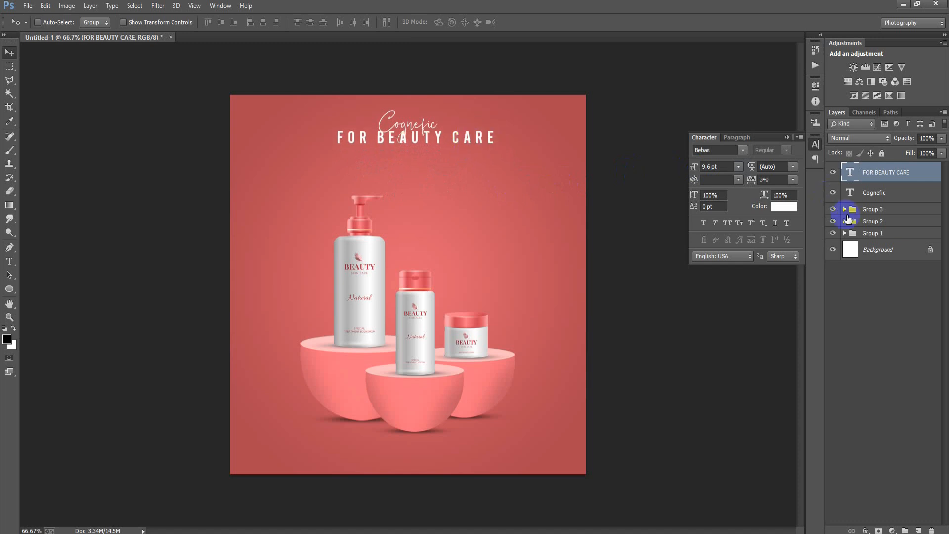
ctrl+click(885, 260)
ctrl+click(873, 193)
click(263, 22)
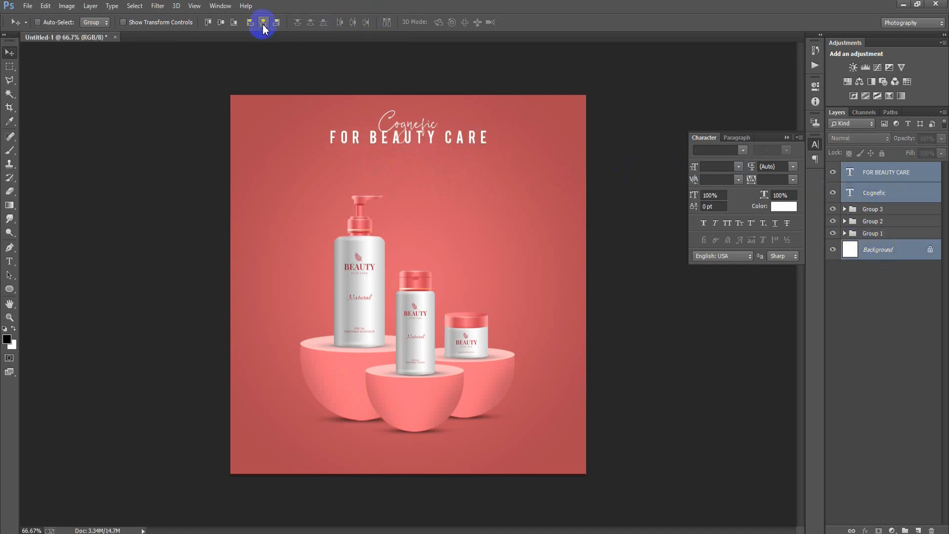
Step: Nudge the "Cognefic" and "FOR BEAUTY CARE" text layers together slightly down
click(893, 196)
click(893, 182)
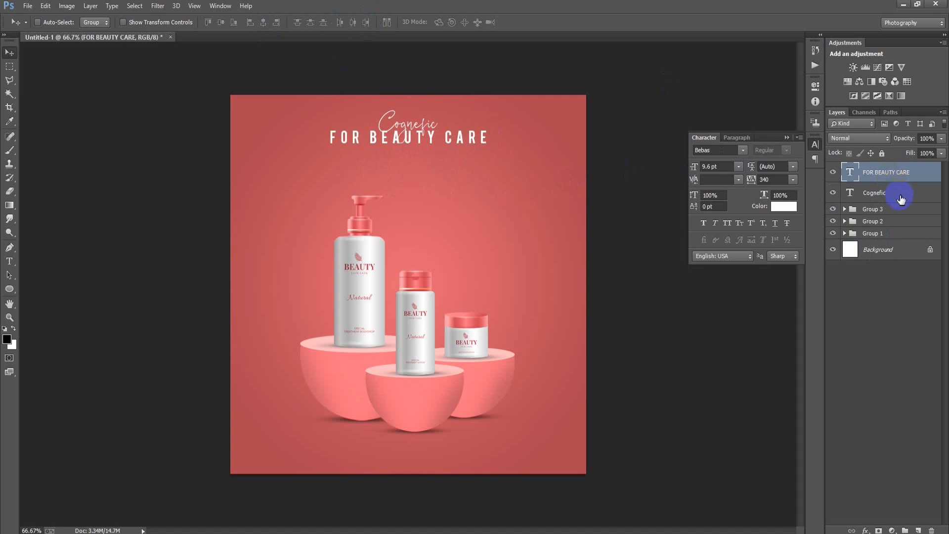
click(901, 196)
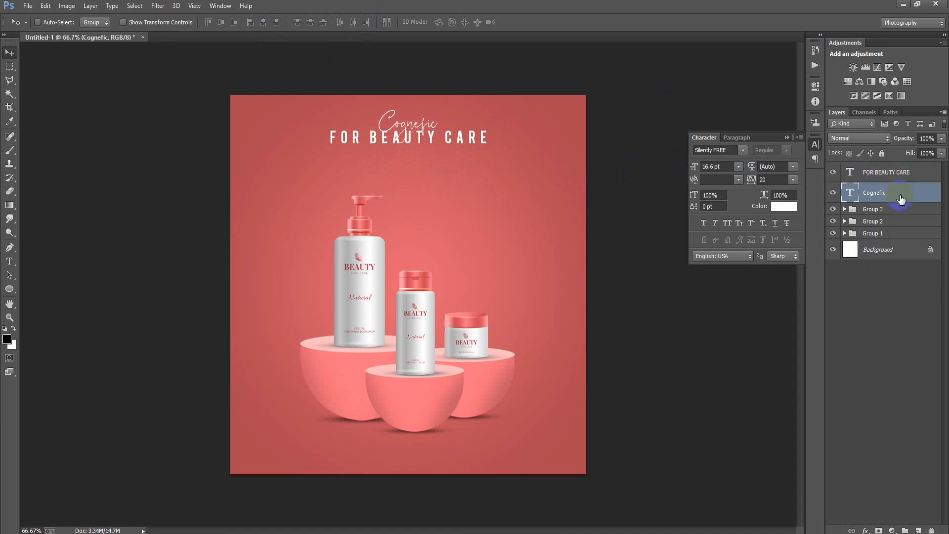
shift+click(904, 178)
key(Down)
key(Down)
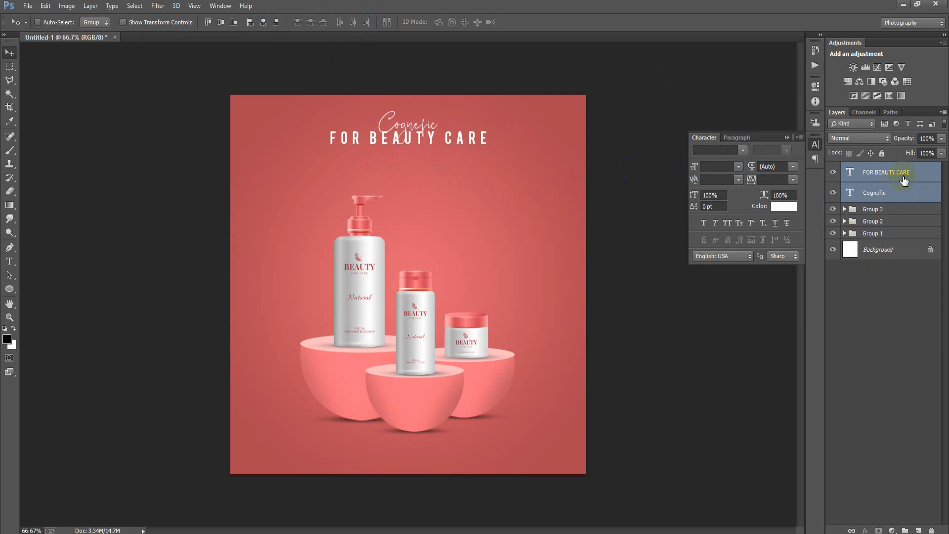
key(Up)
Step: Place the linked white Lorem ipsum paragraph image and position it directly beneath "FOR BEAUTY CARE"
click(28, 6)
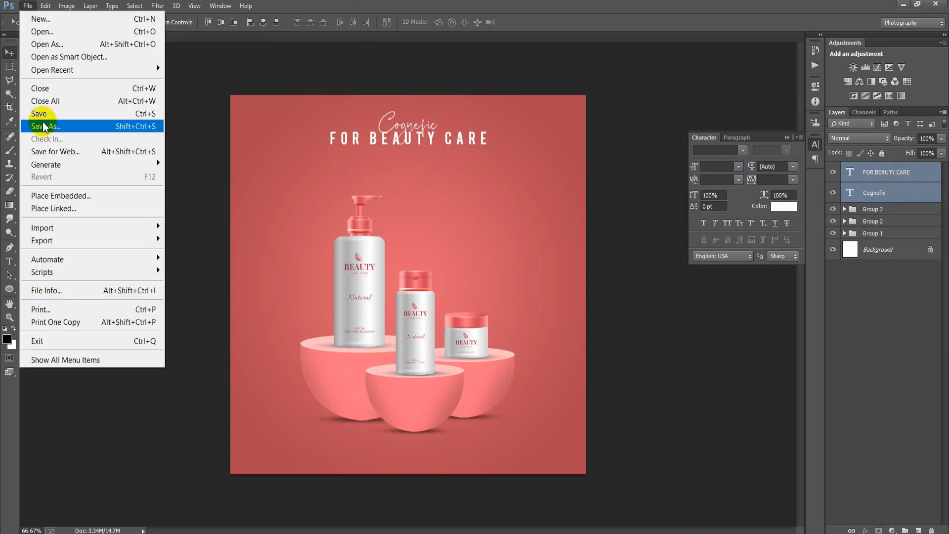
click(47, 209)
click(363, 203)
click(502, 360)
drag(540, 375, 541, 256)
click(369, 22)
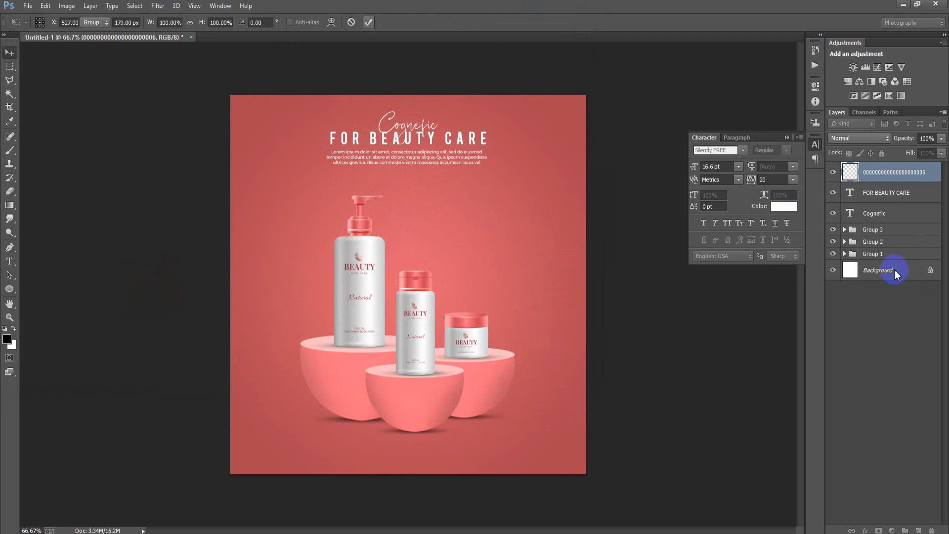
Step: Centre the Lorem ipsum paragraph horizontally against the Background layer
click(899, 274)
ctrl+click(878, 179)
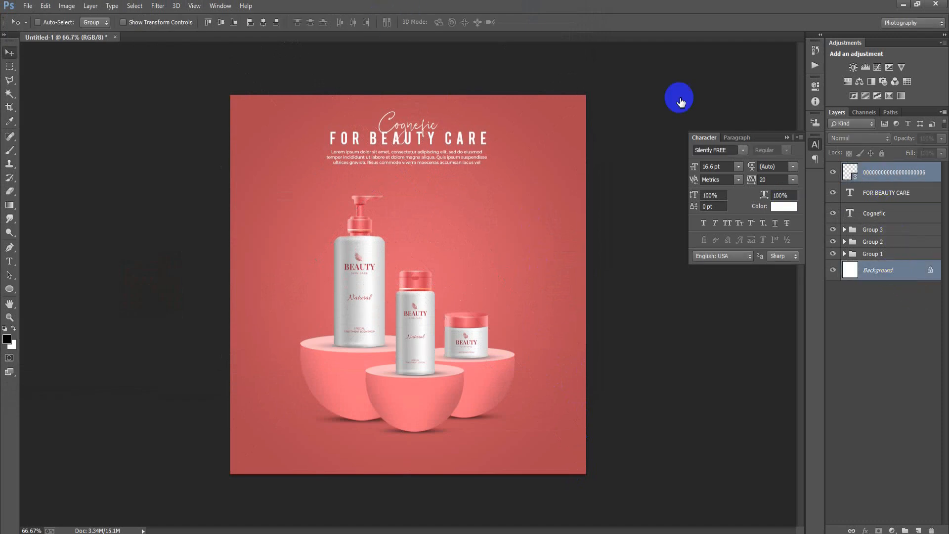
click(263, 22)
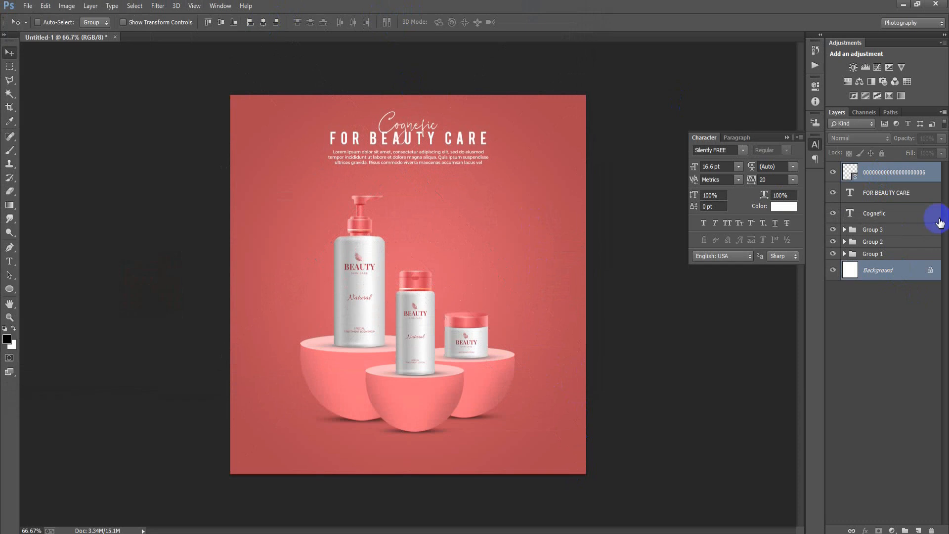
Step: Rasterize the Lorem ipsum paragraph layer and nudge it slightly up towards "FOR BEAUTY CARE"
click(897, 178)
right_click(898, 178)
click(636, 238)
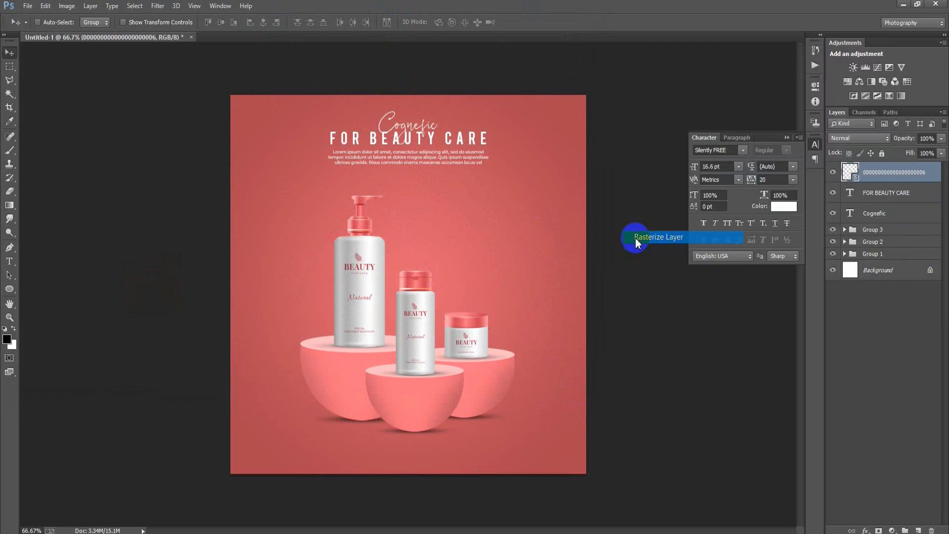
click(787, 137)
key(Up)
key(Up)
key(Up)
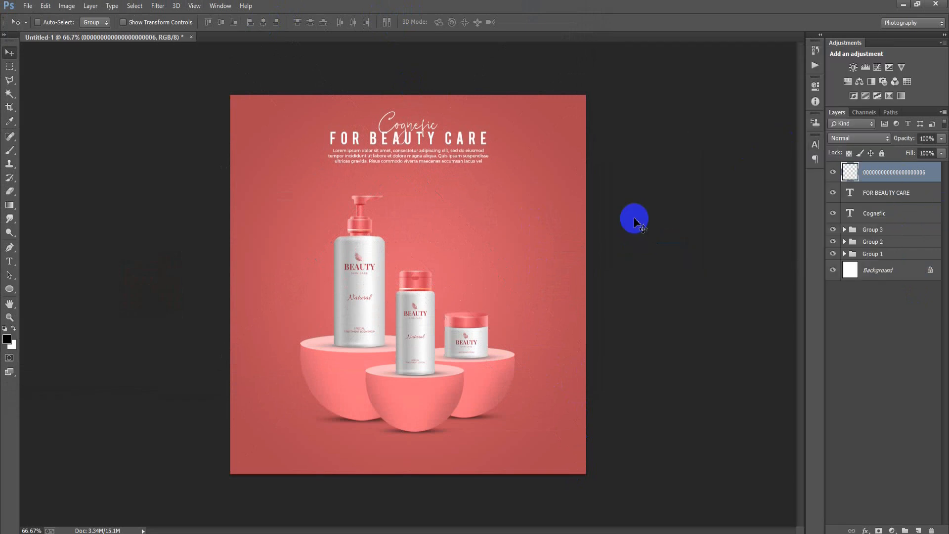
Step: Group the paragraph, "FOR BEAUTY CARE" and "Cognefic" layers and nudge the group slightly down
shift+click(887, 214)
key(ctrl+g)
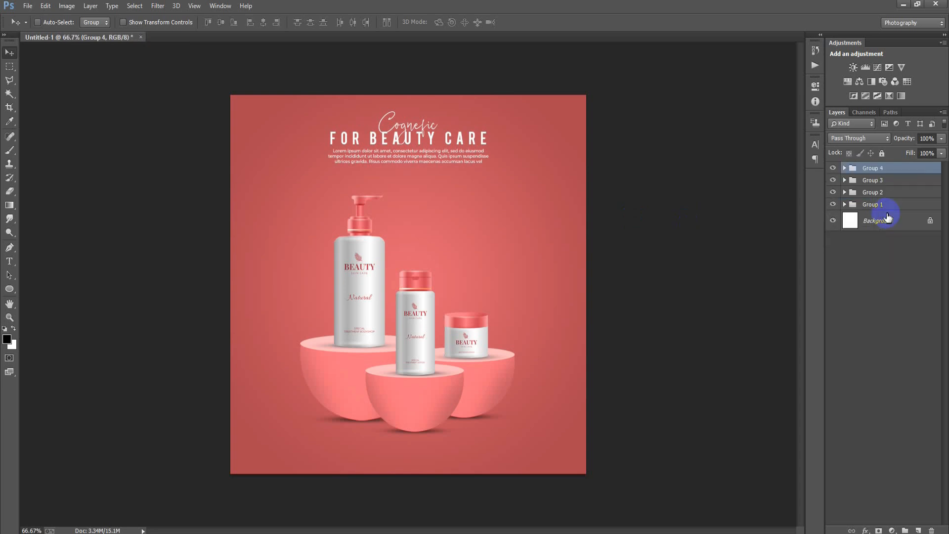
key(Down)
key(Down)
key(Down)
key(Down)
key(Down)
key(Down)
key(Down)
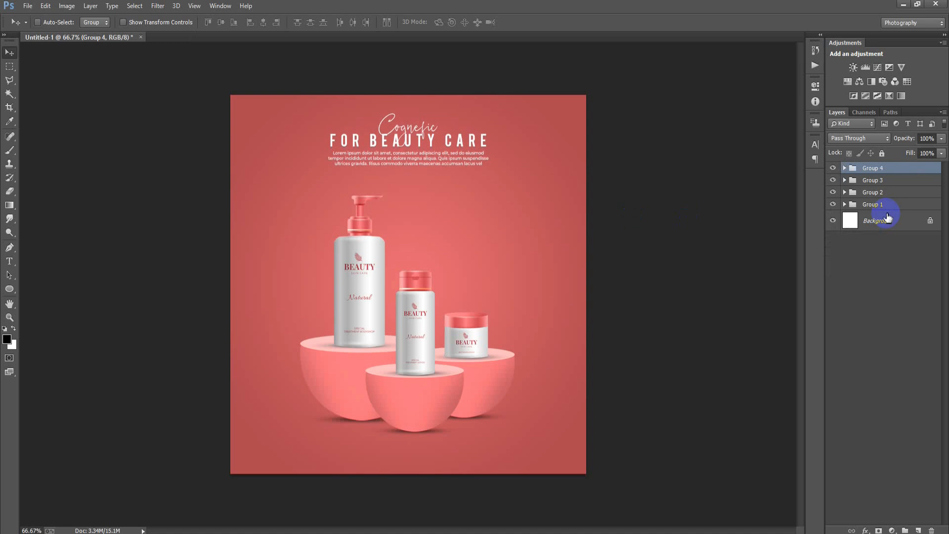
Step: Place the linked blurred petals image, enlarge it beyond the canvas, and shift it upwards so the petals surround the products and heading
click(27, 6)
click(84, 212)
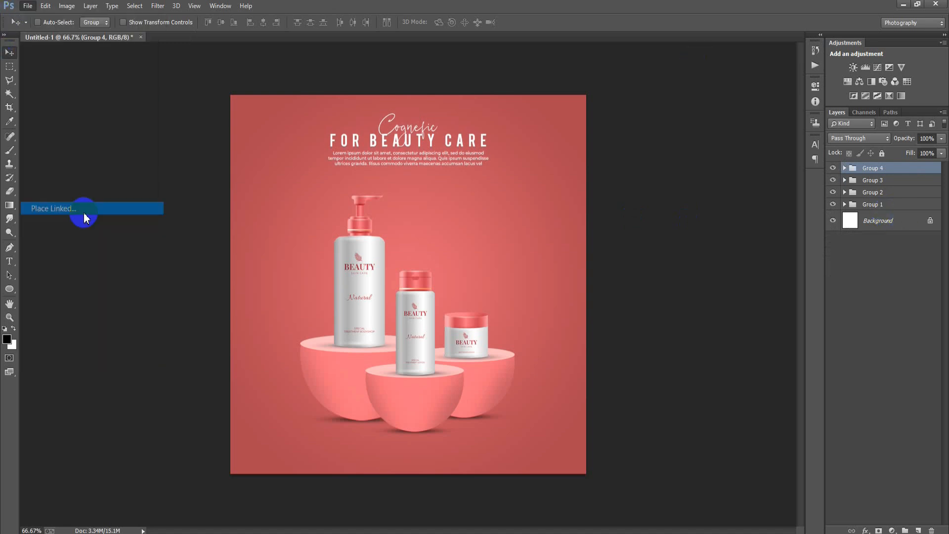
double_click(242, 204)
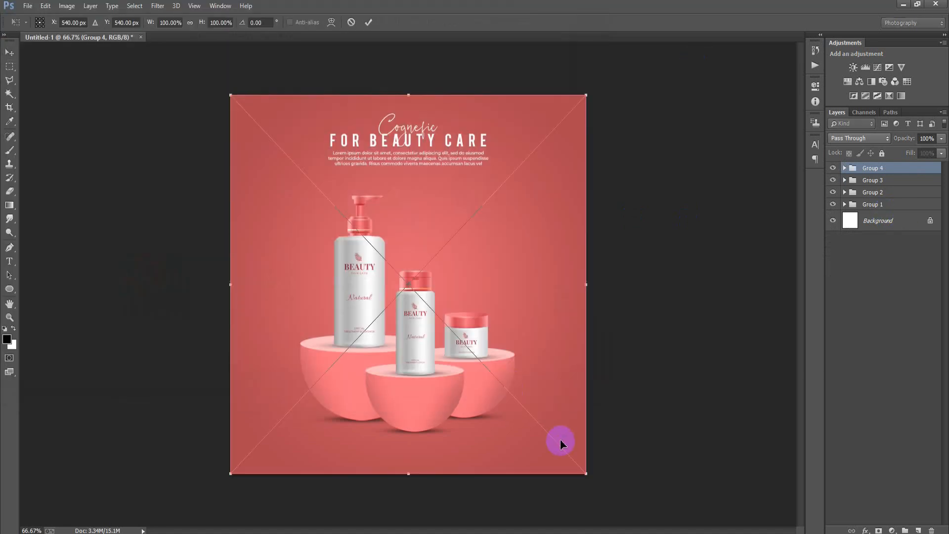
drag(587, 474, 625, 497)
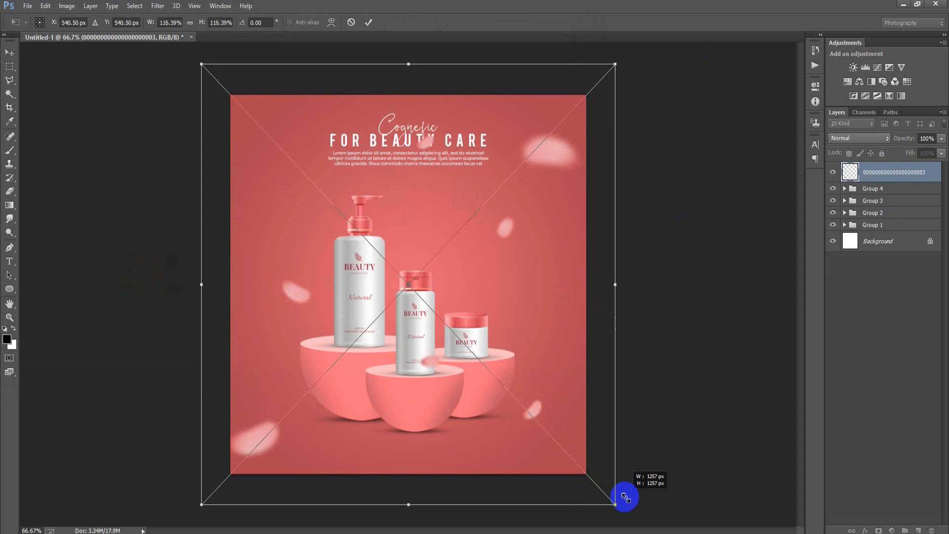
drag(572, 396, 579, 386)
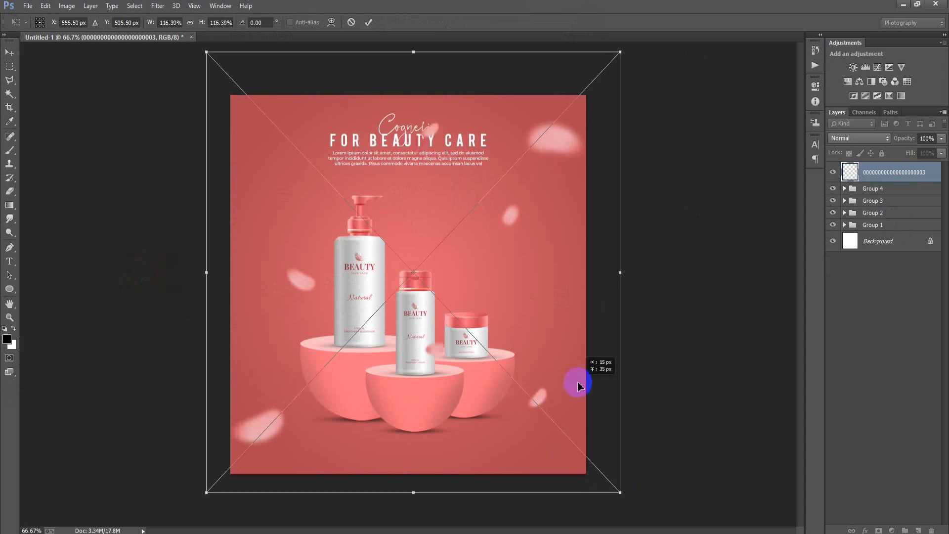
drag(540, 271, 543, 257)
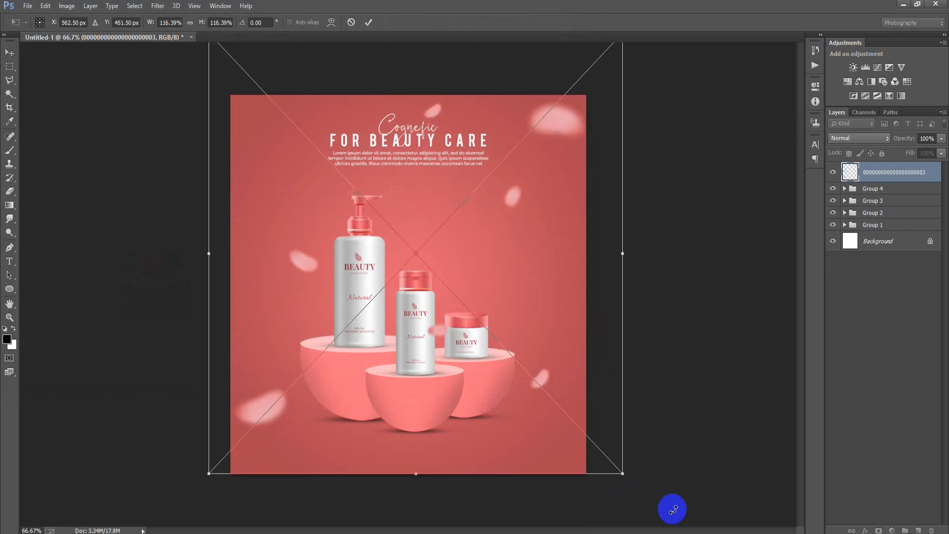
drag(624, 474, 630, 482)
click(369, 22)
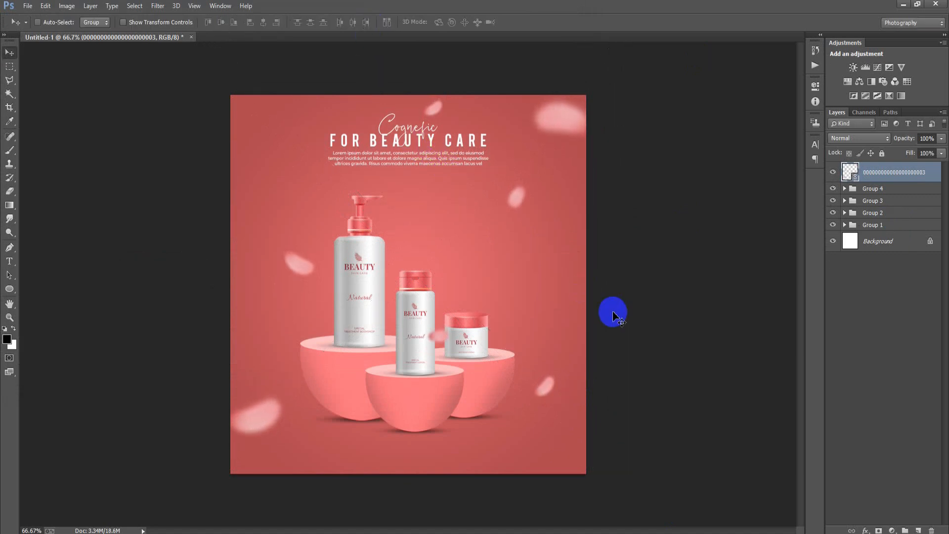
Step: Put the petals layer into its own group and collapse that group
key(ctrl+g)
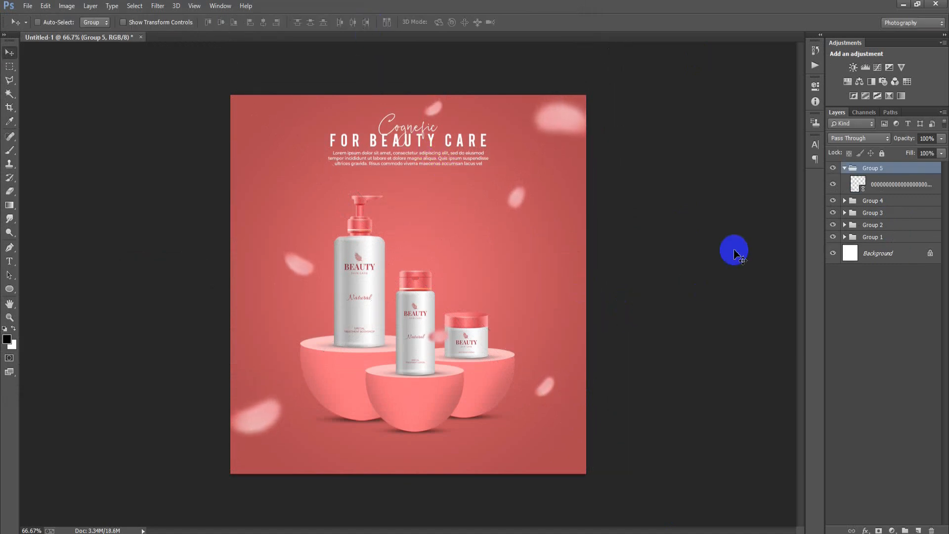
click(844, 168)
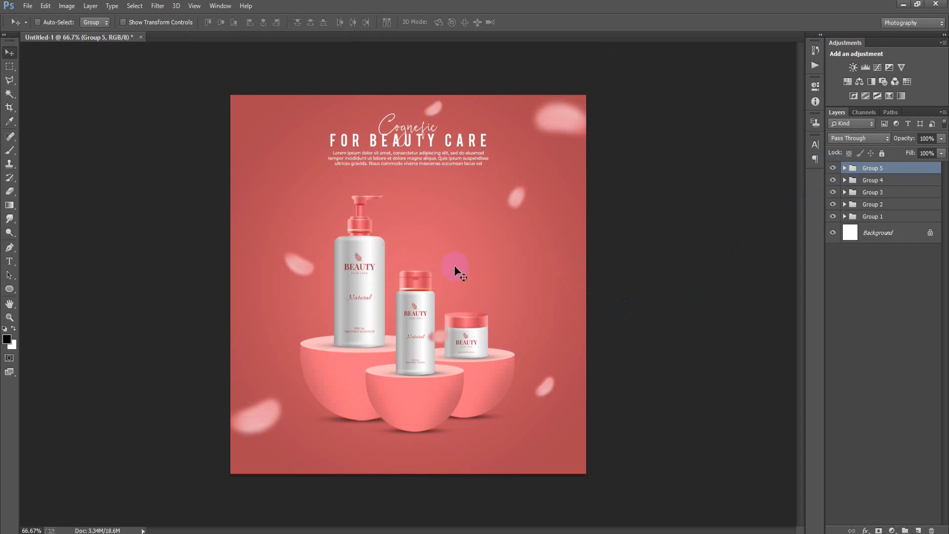
click(782, 325)
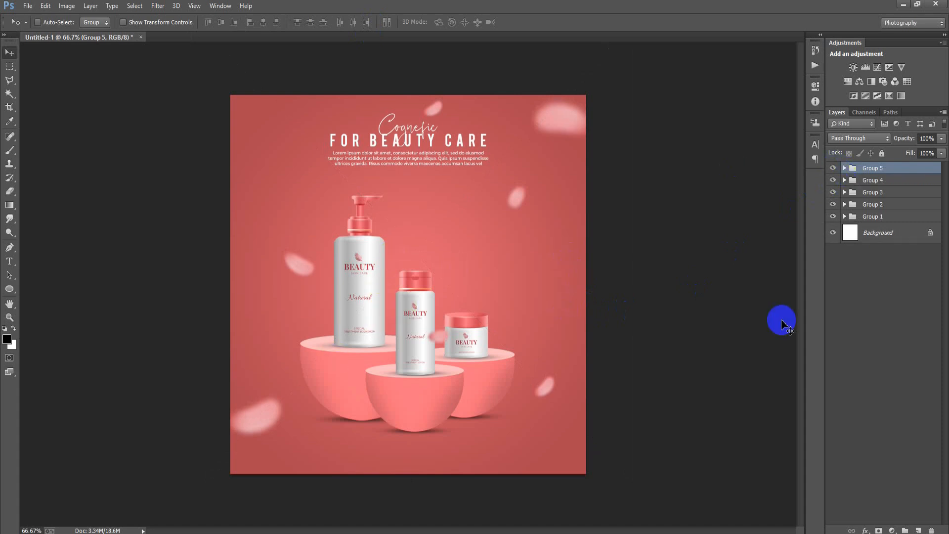